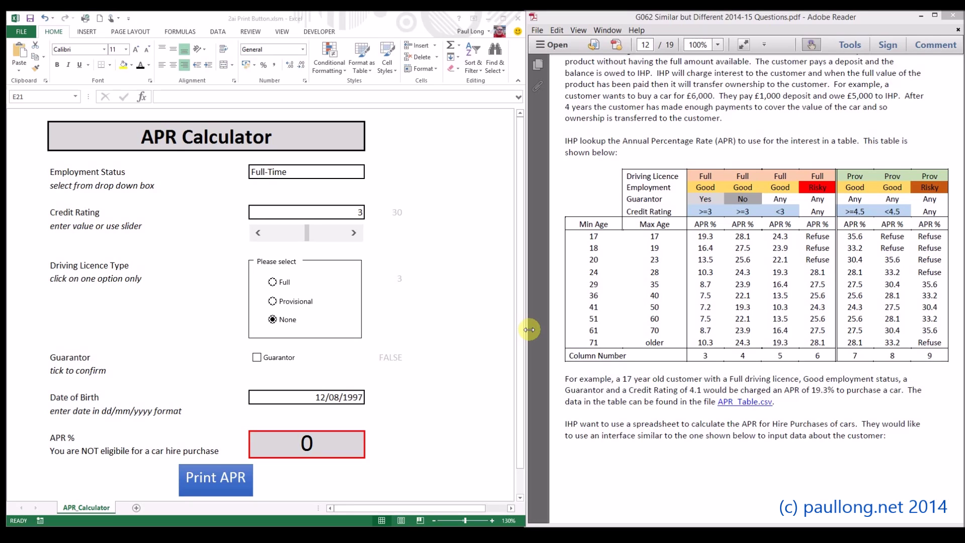
Bring the APR Calculator workbook into focus beside the task PDF
click(307, 443)
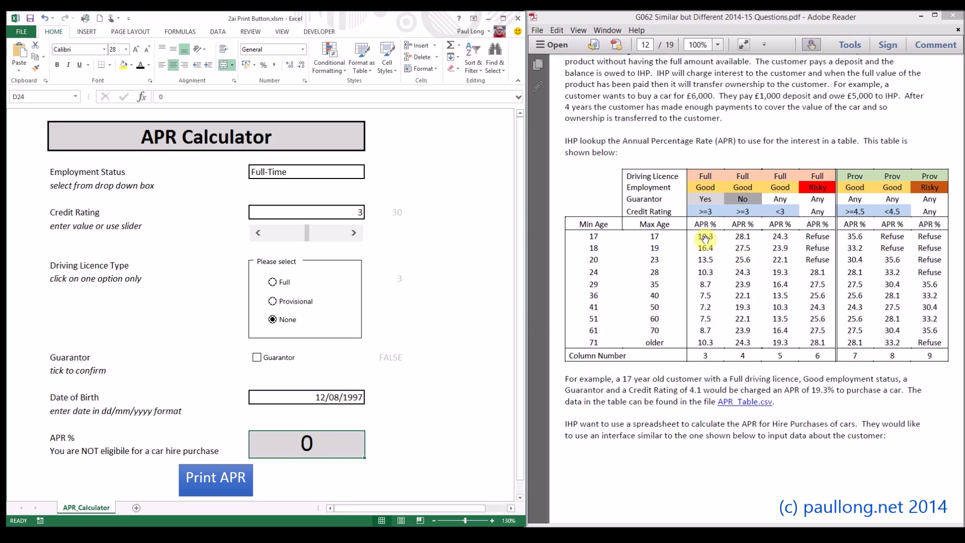
Open the linked APR_Table.csv from the PDF and copy its table A1:I15
click(735, 402)
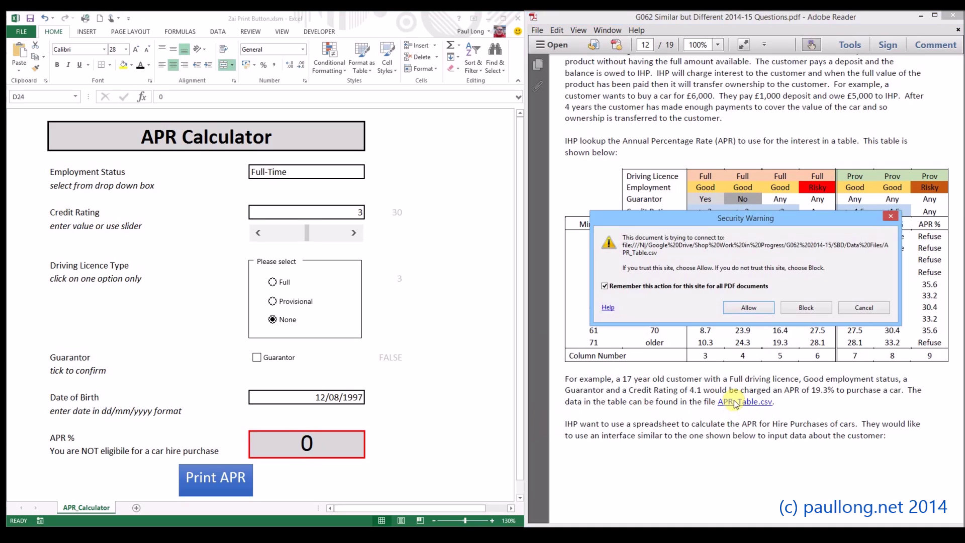
click(747, 308)
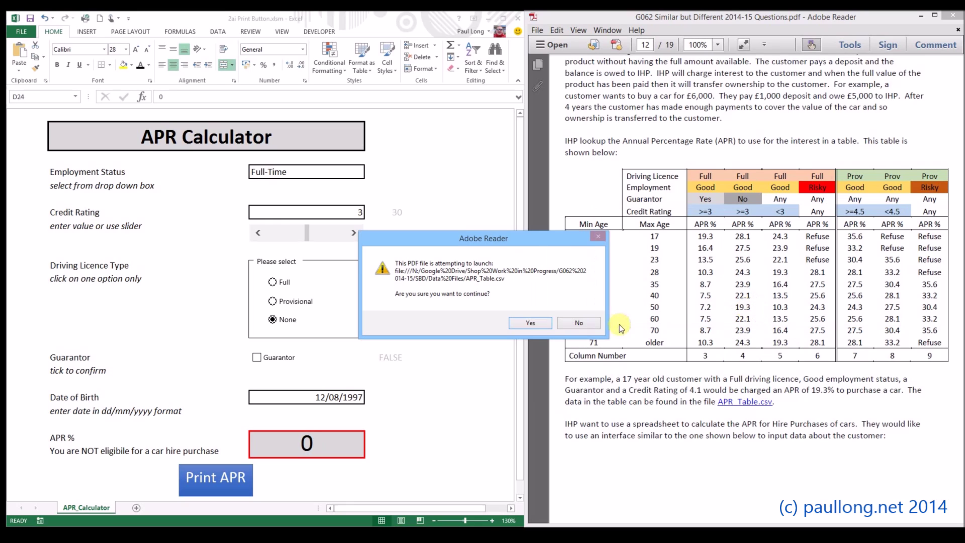
click(528, 323)
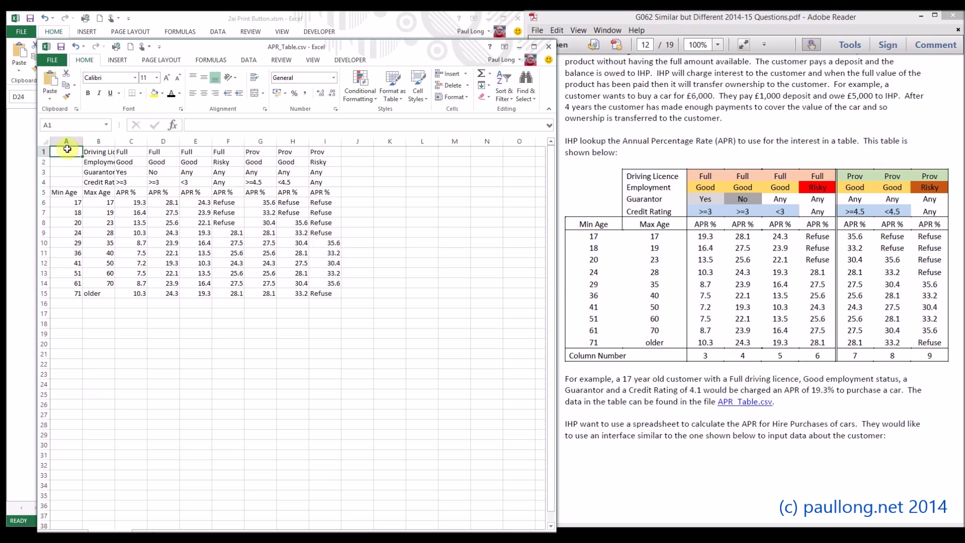
drag(66, 151, 337, 294)
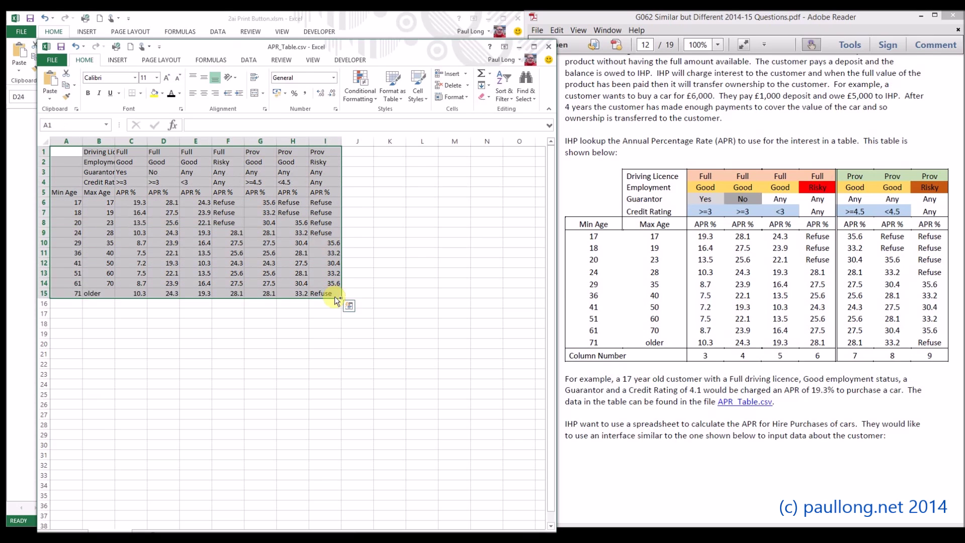
key(ctrl+c)
Paste the table into a new sheet named APR_Table, then return to APR_Calculator
click(297, 34)
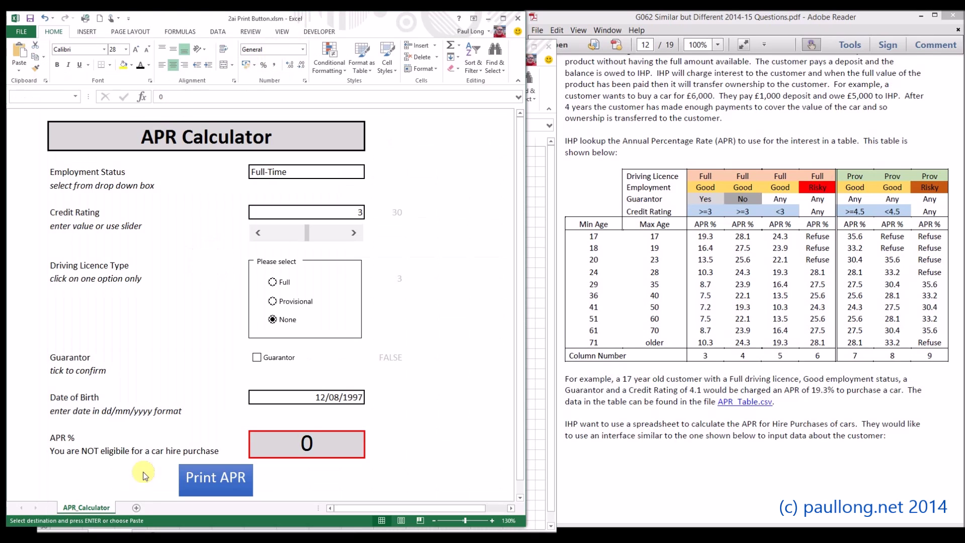
click(136, 509)
key(ctrl+v)
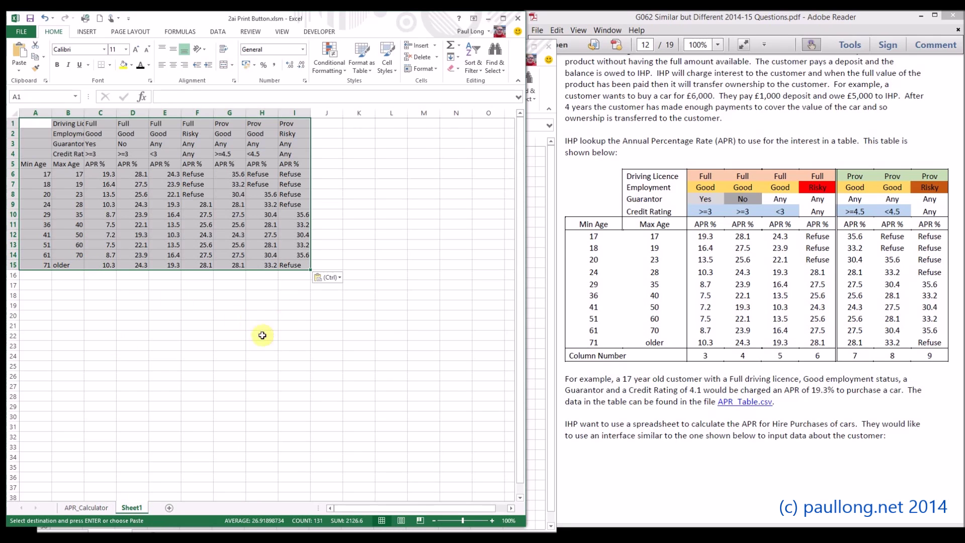
double_click(133, 507)
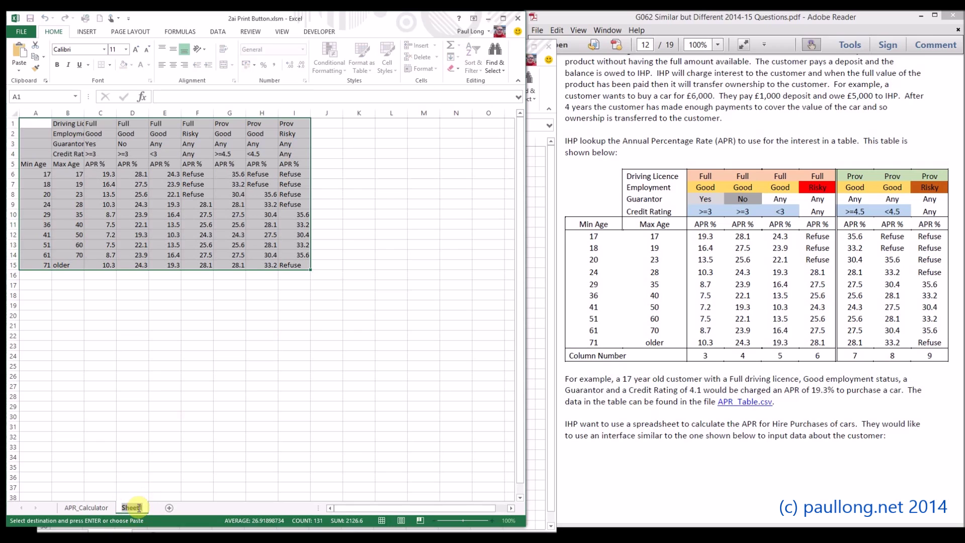
text(APR_Table)
click(842, 421)
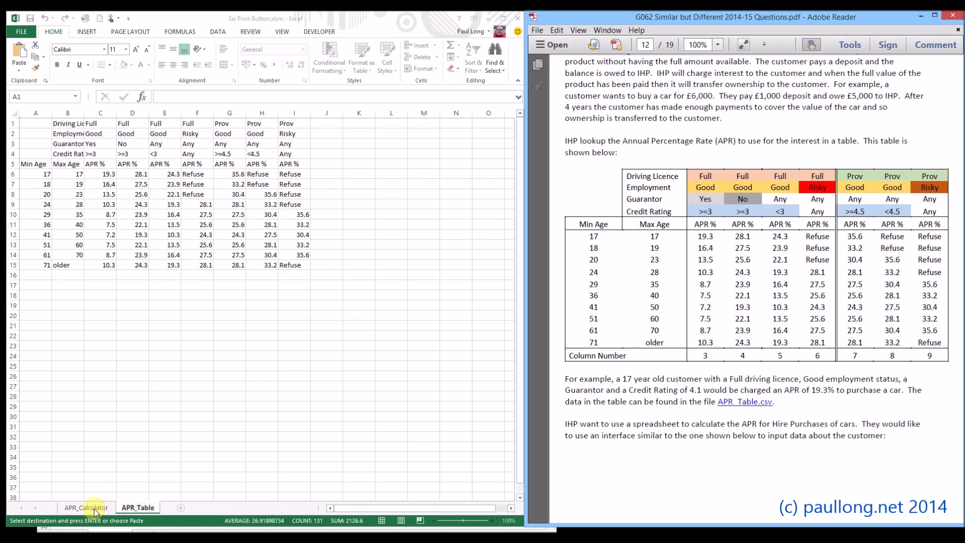
click(123, 505)
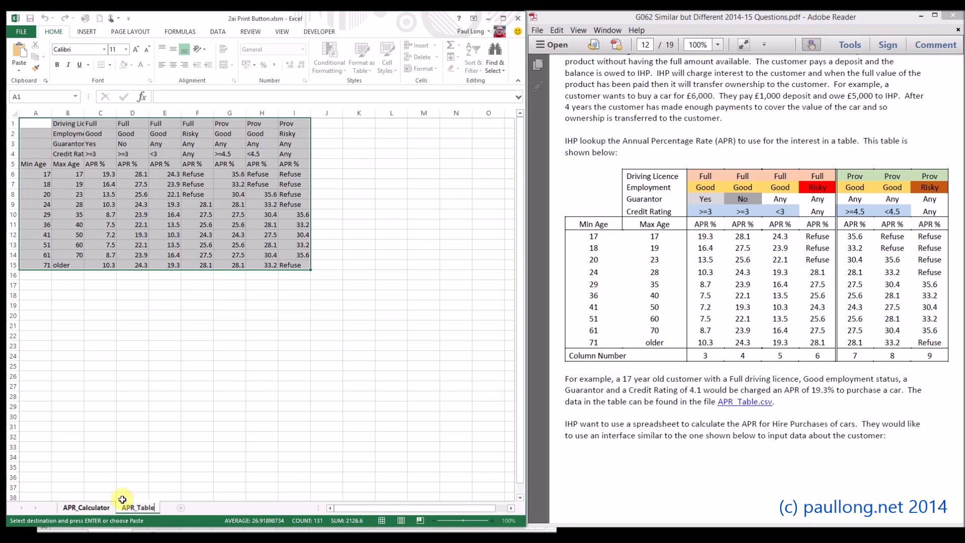
click(94, 508)
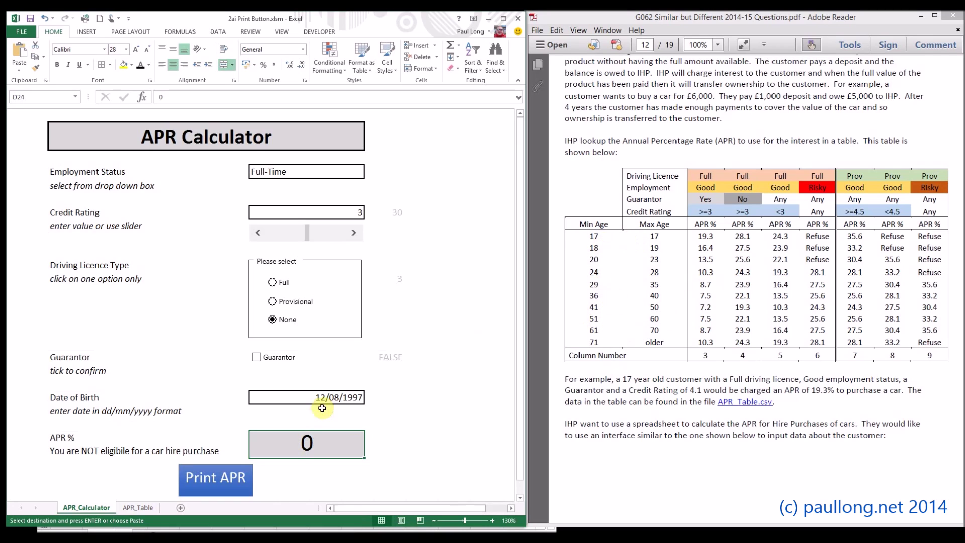
Enter =DATEDIF(DateofBirth,TODAY(),"y") in E21 to calculate the age
click(381, 398)
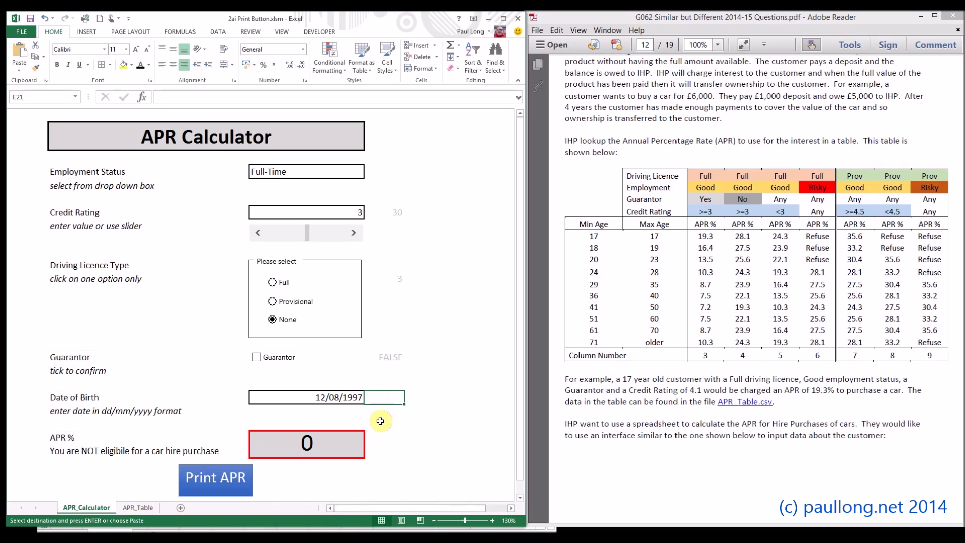
text(=dat)
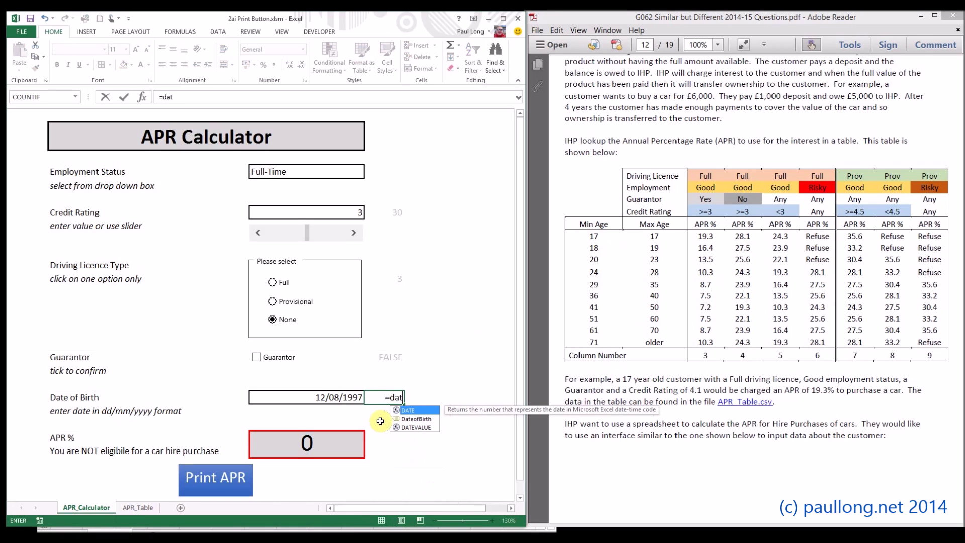
text(edif)
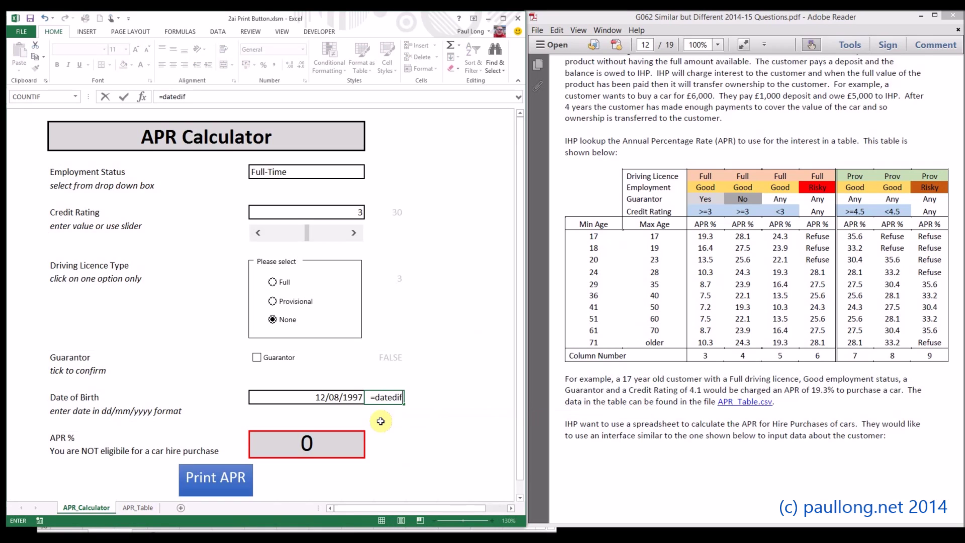
text(()
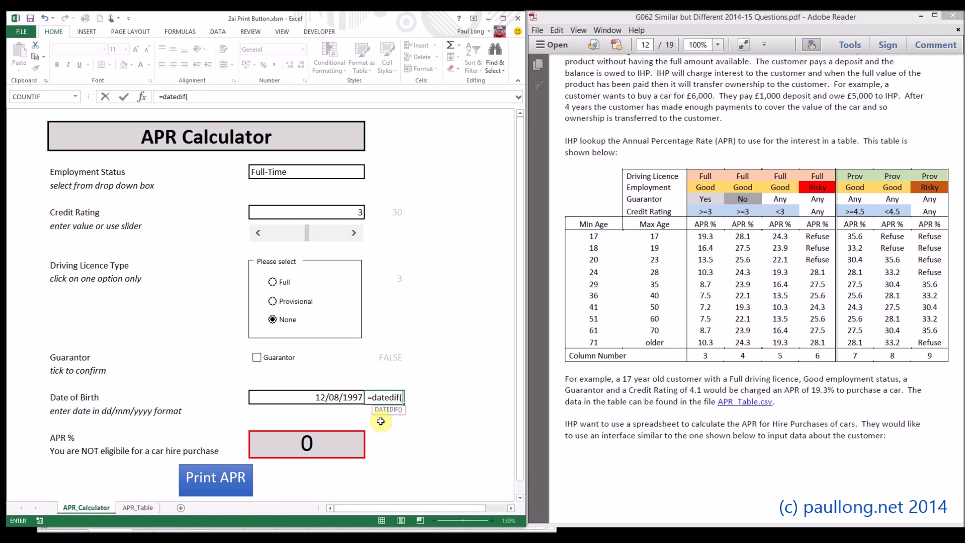
text(DateofBirth)
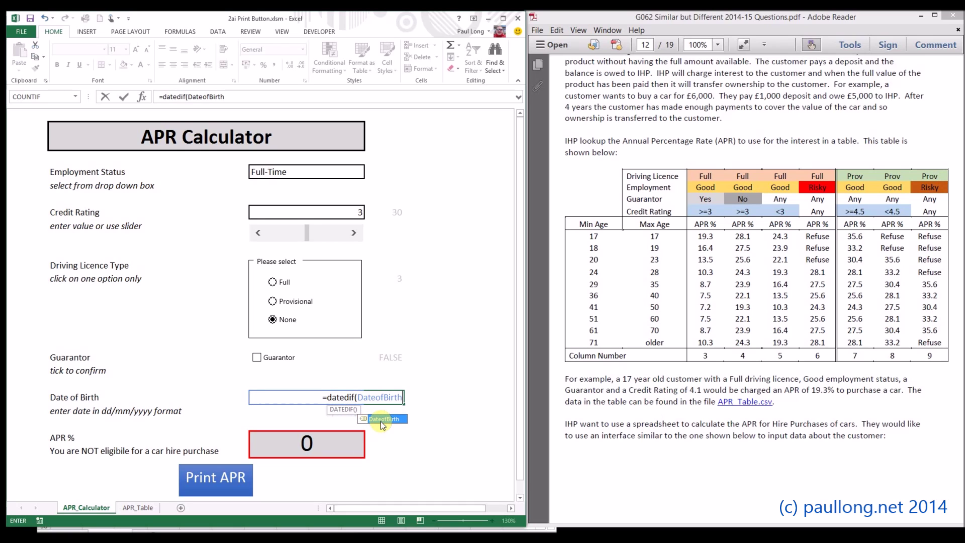
text(,TODAY()
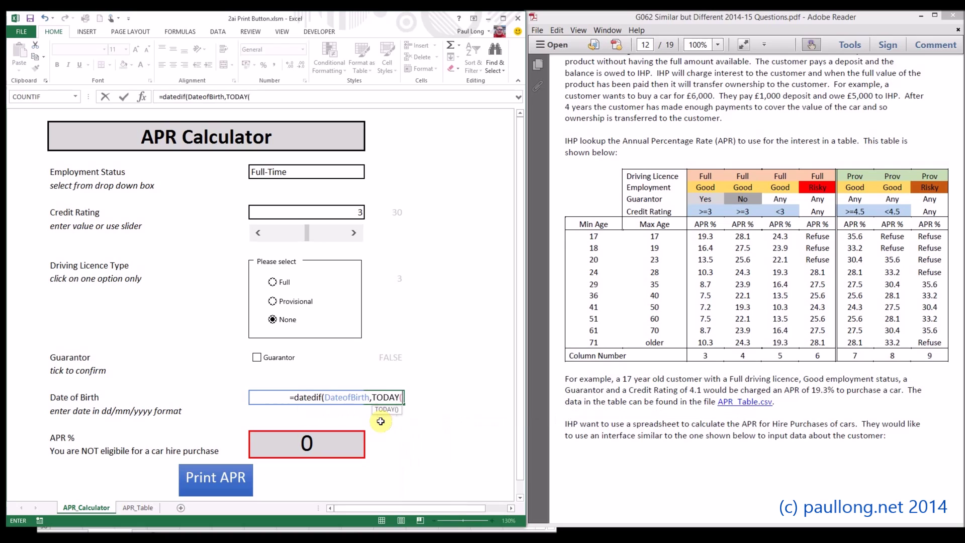
text())
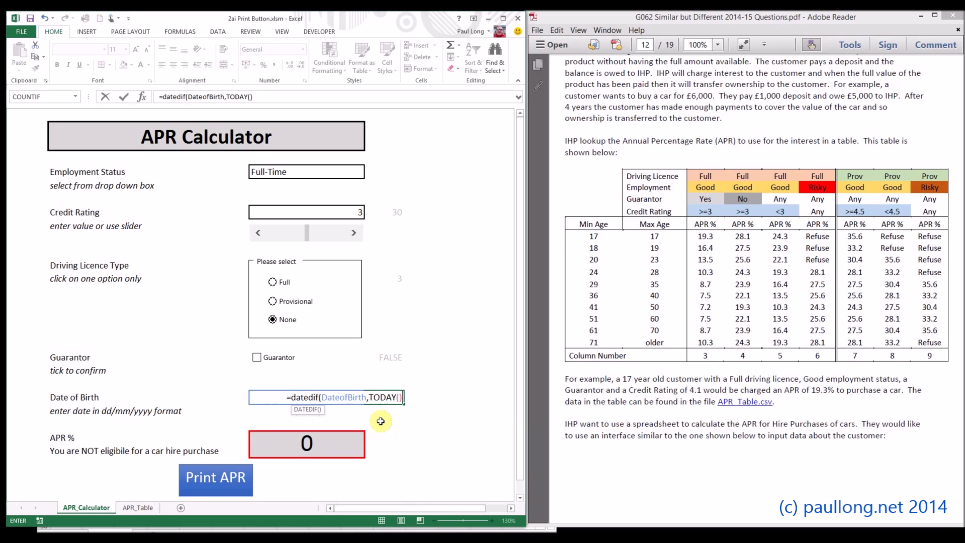
text(,)
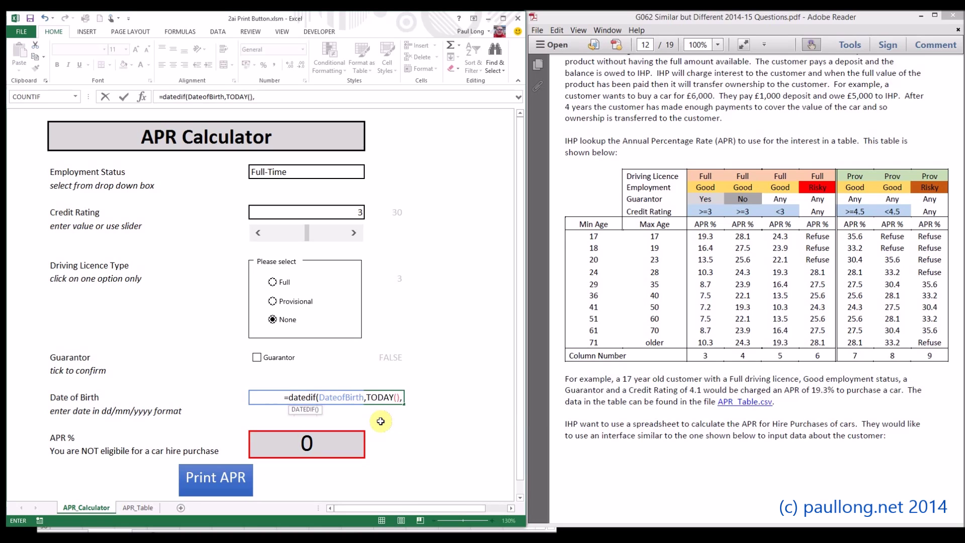
text("y")
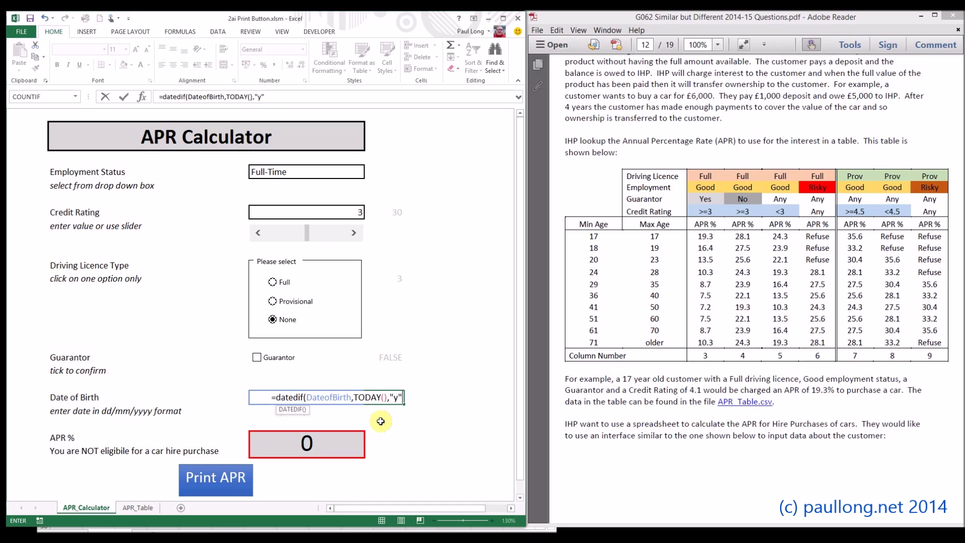
text())
key(Return)
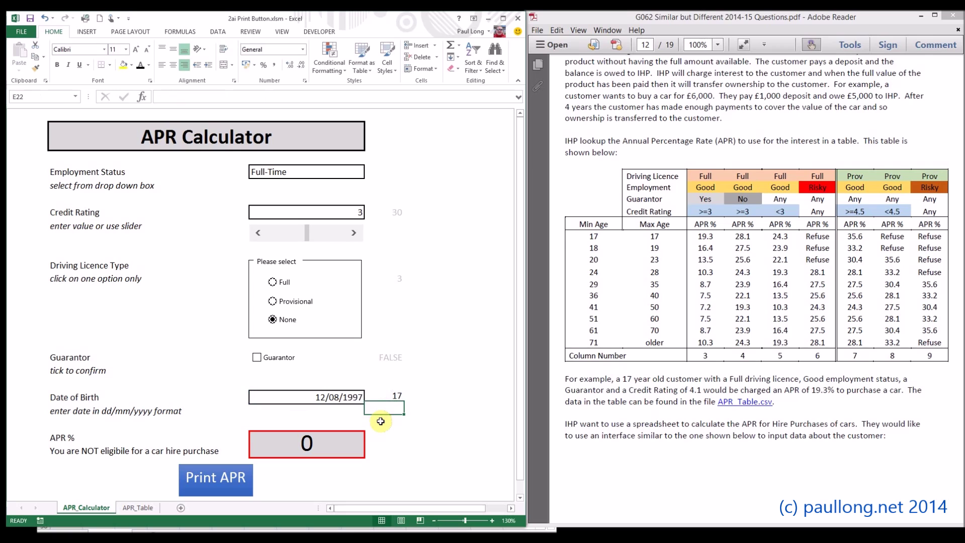
Change the birth year from 1997 to 1987 so the age shows 27
double_click(359, 397)
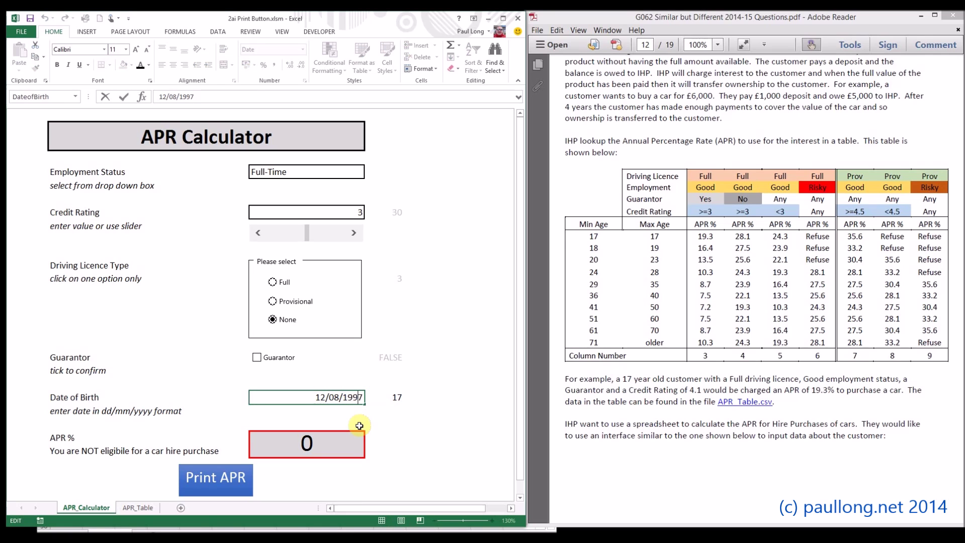
key(Delete)
text(8)
key(Return)
click(383, 397)
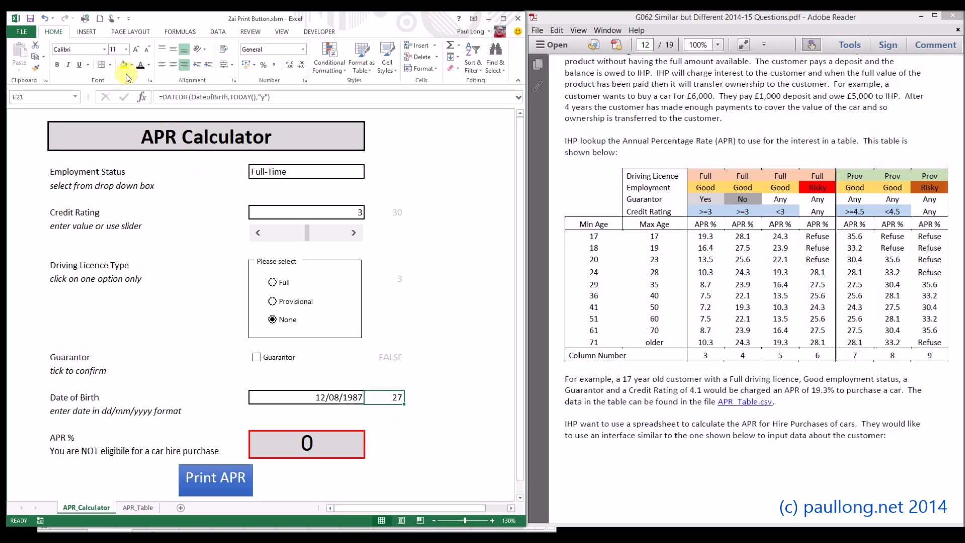
Colour the age value 27 in light grey to match the other helper cells
click(148, 65)
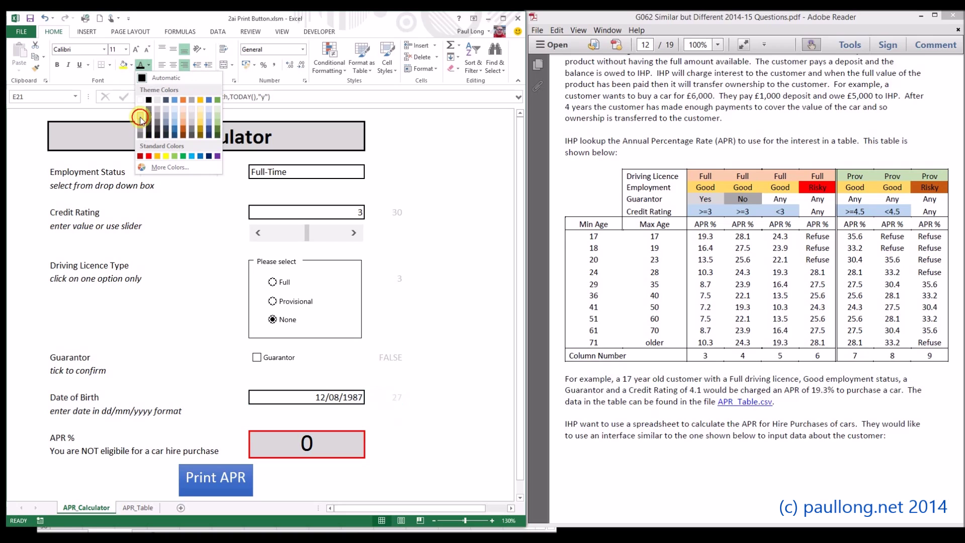
click(142, 125)
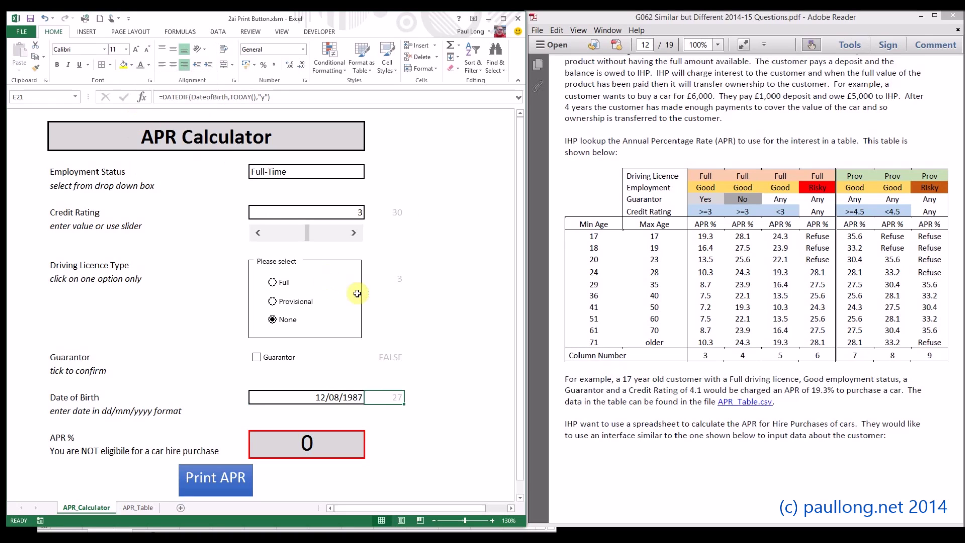
click(498, 293)
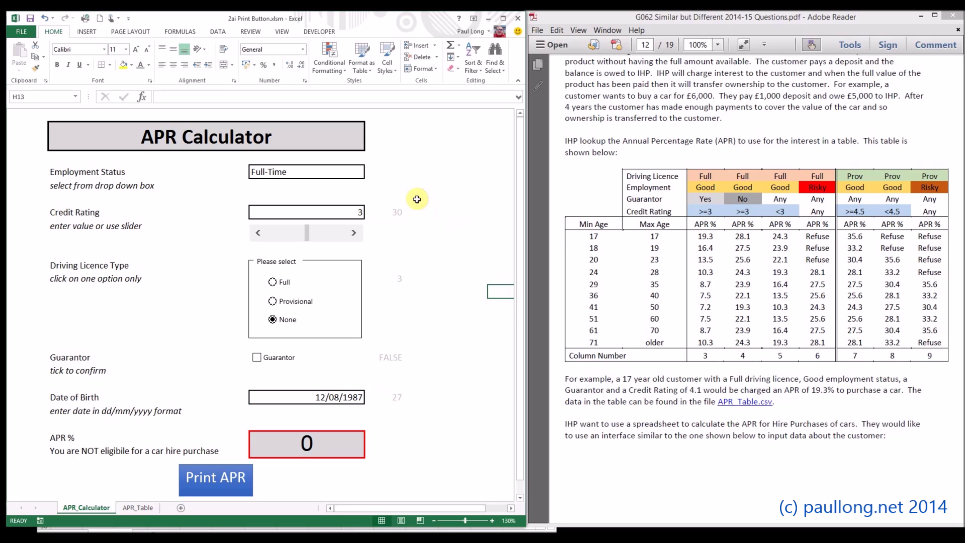
click(377, 171)
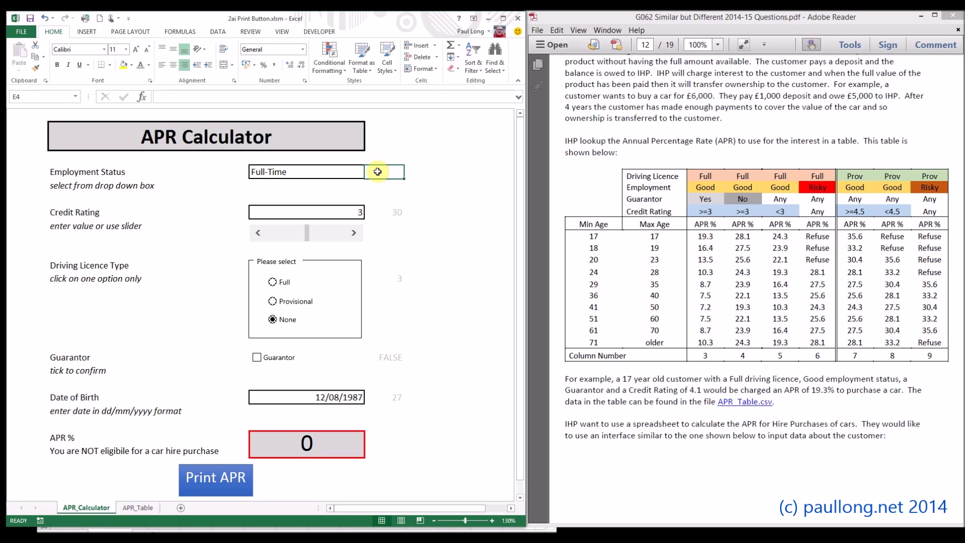
click(704, 188)
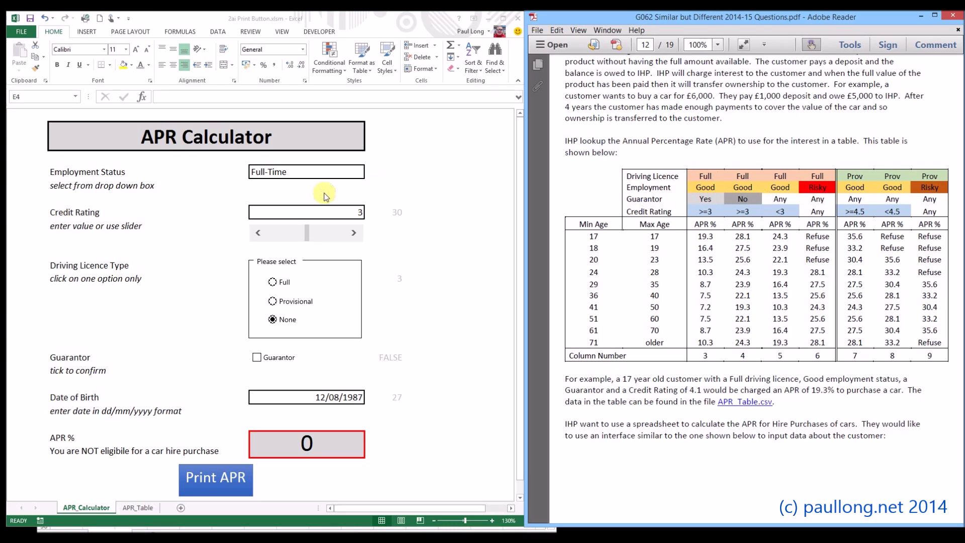
Check the Employment Status list and leave it set to Full-Time
click(303, 173)
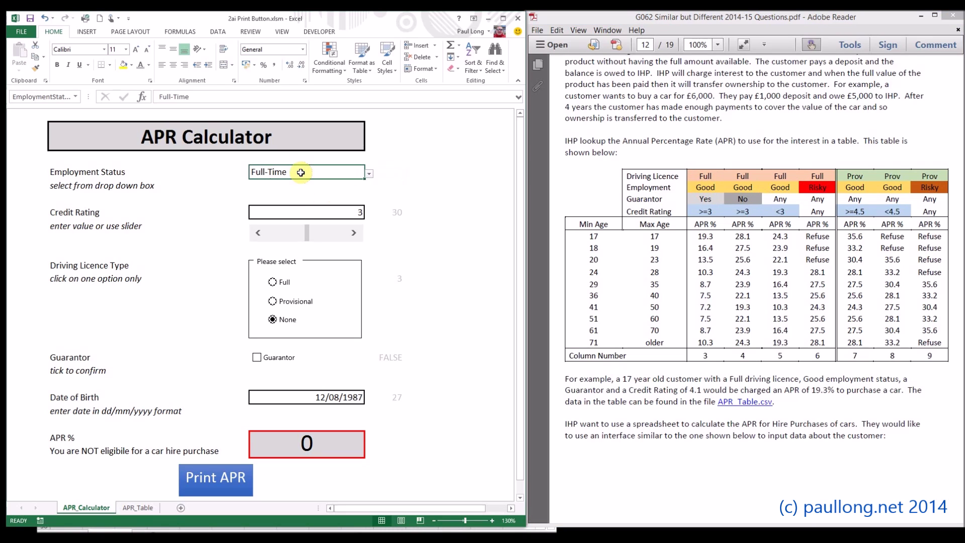
click(369, 174)
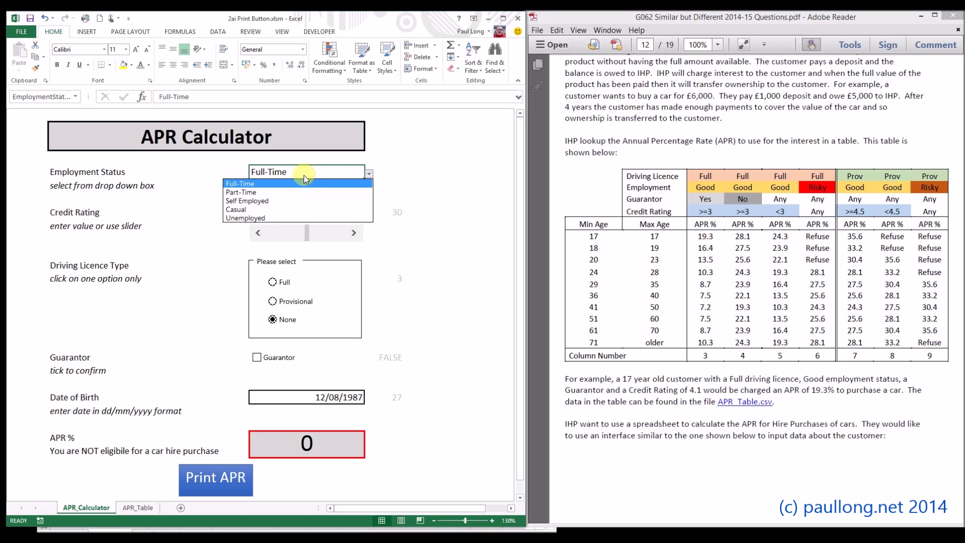
click(385, 171)
click(386, 172)
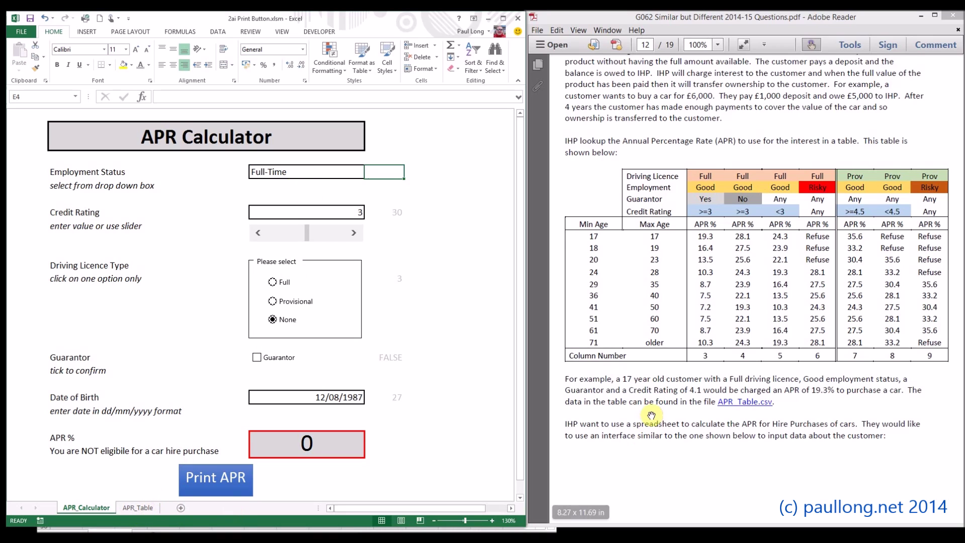
Scroll the task document down to page 13's interface requirements
click(653, 385)
scroll(656, 382, down, 10)
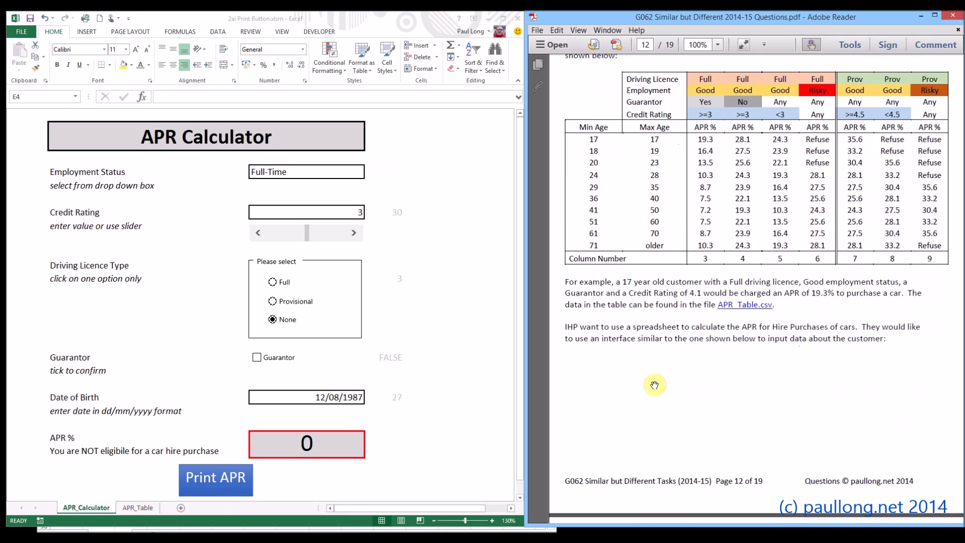
scroll(664, 361, down, 10)
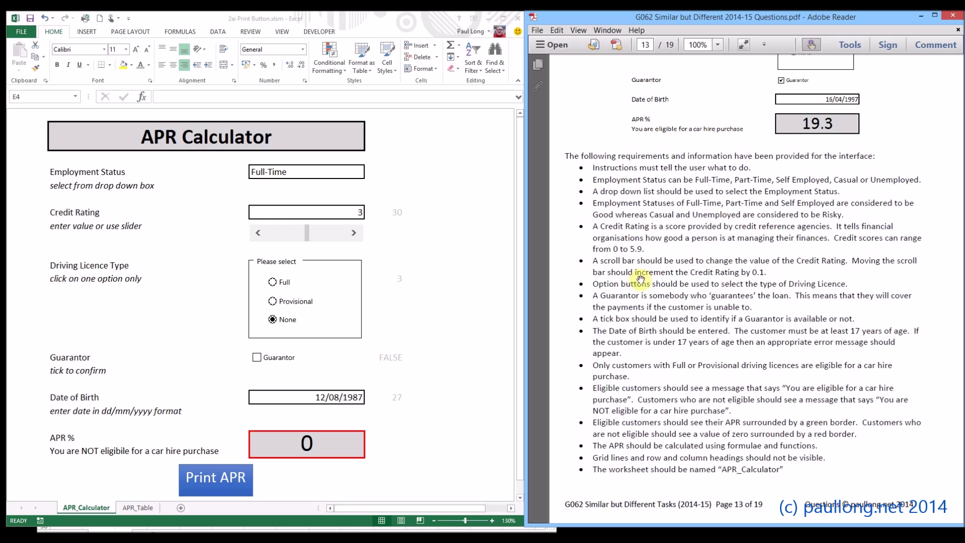
click(142, 508)
Enter Employment and Full-Time, Part-Time, Self Employed, Casual, Unemployed down A18:A23
click(36, 297)
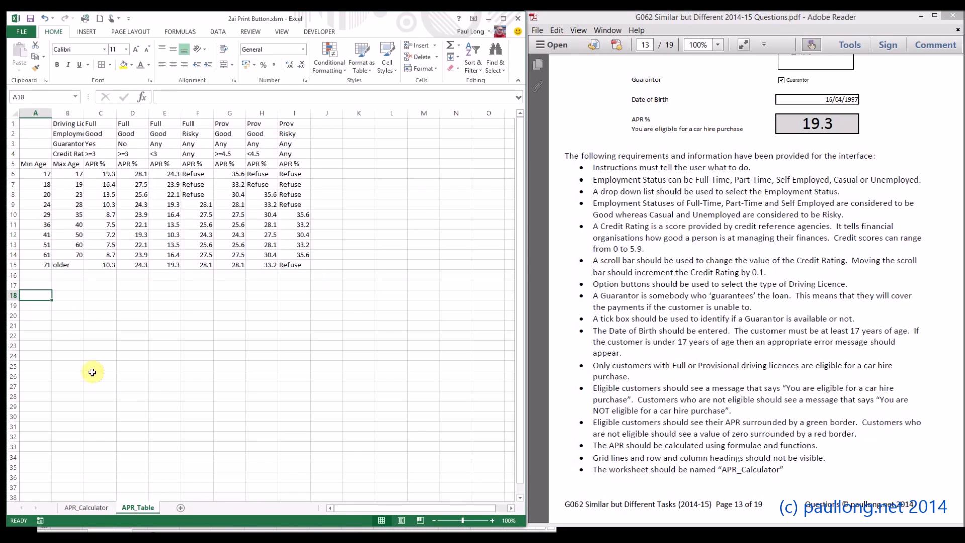
text(Emp)
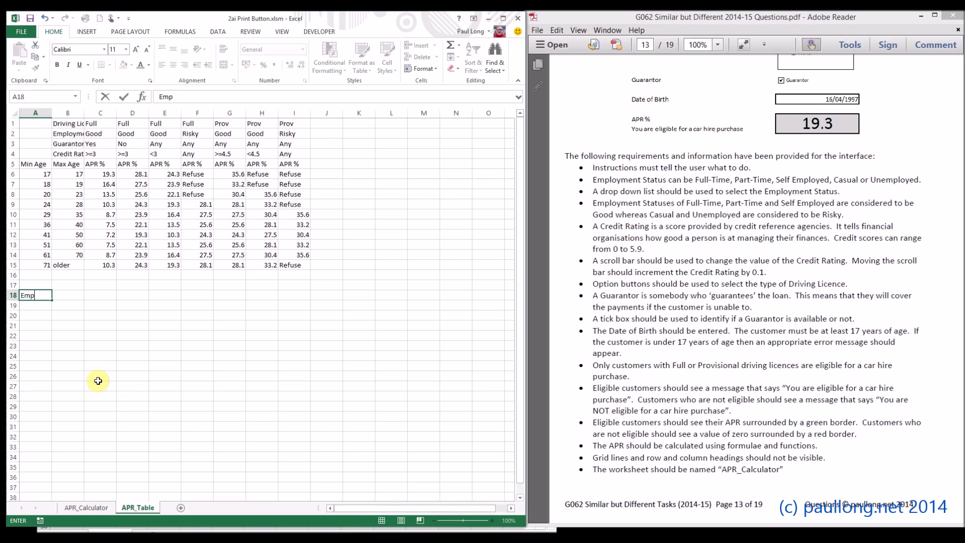
text(loyment)
key(Return)
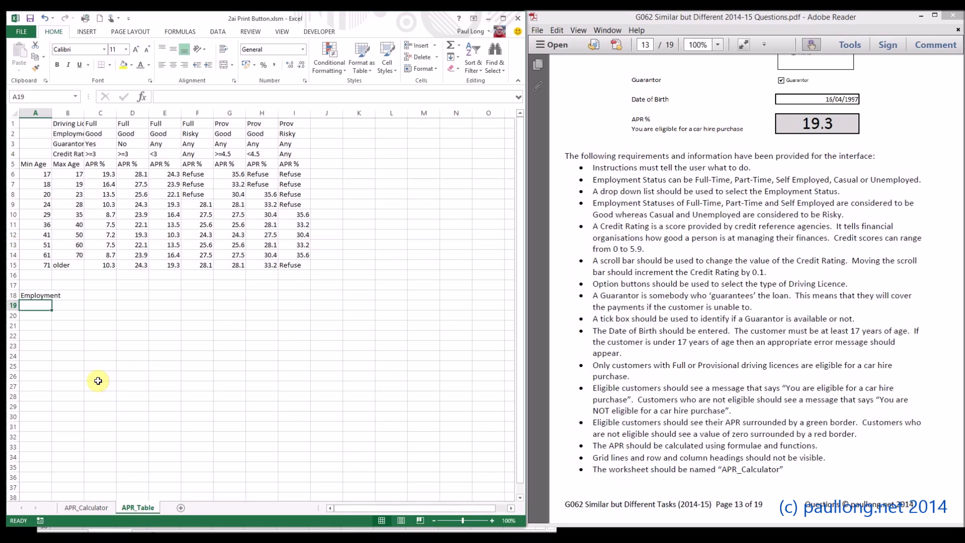
text(Full-Time)
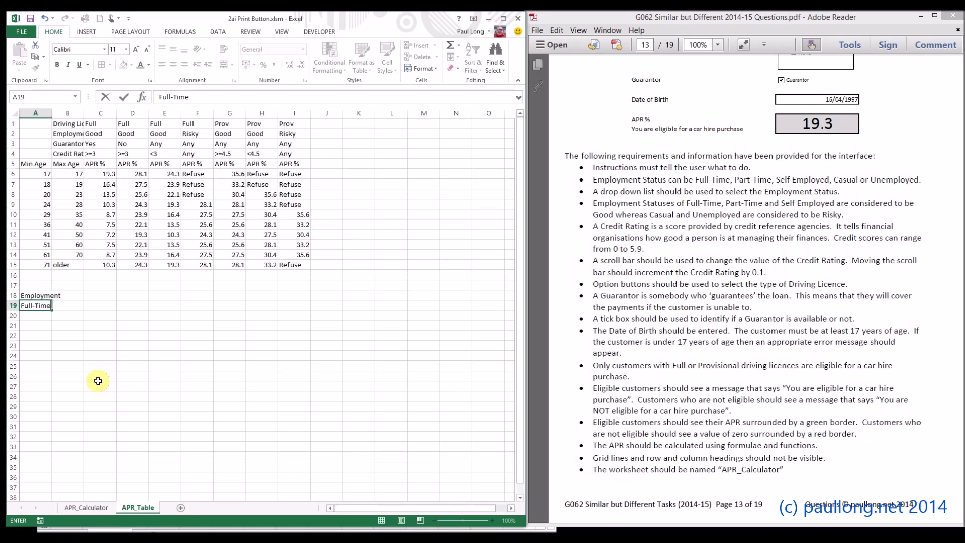
key(Return)
text(Part)
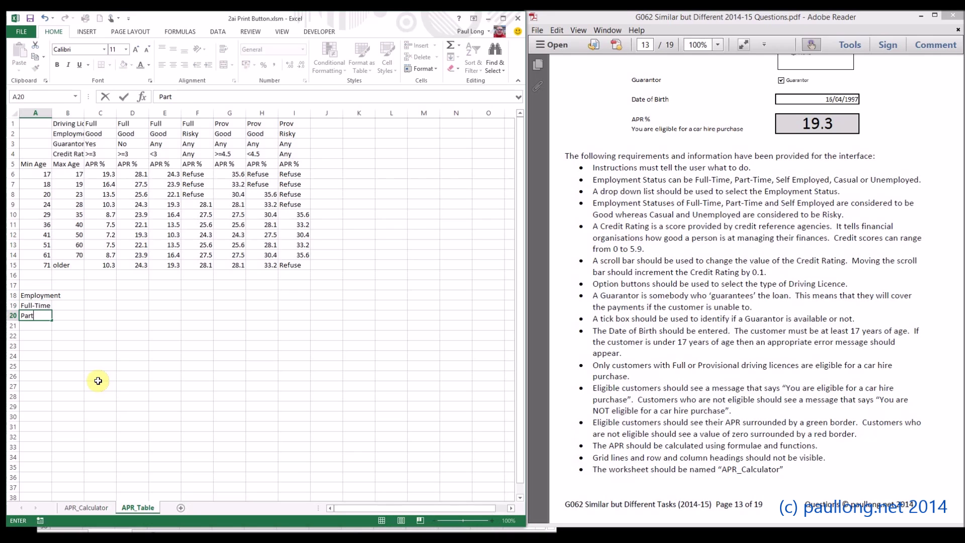
text(-Time)
key(Return)
text(Self)
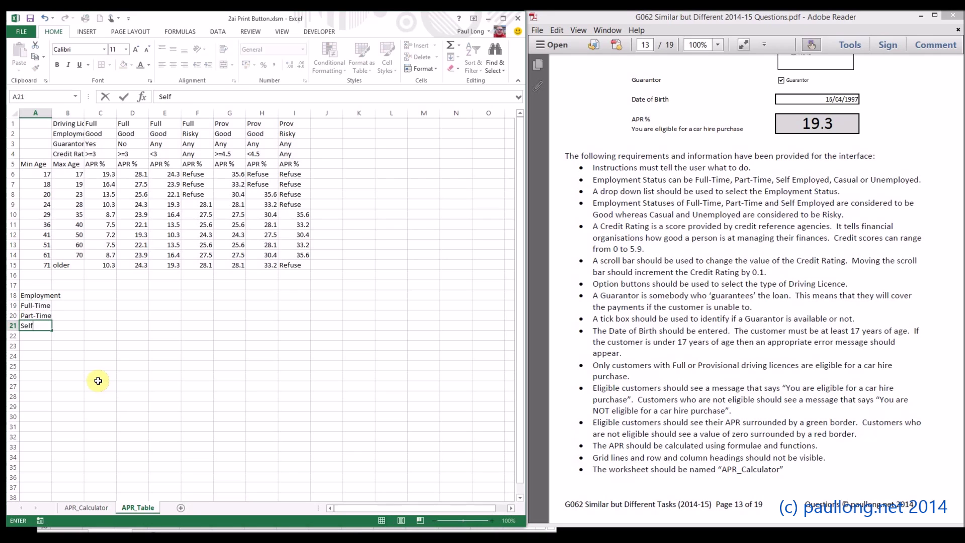
text( Employed)
key(Return)
text(Casual)
key(Return)
text(Un)
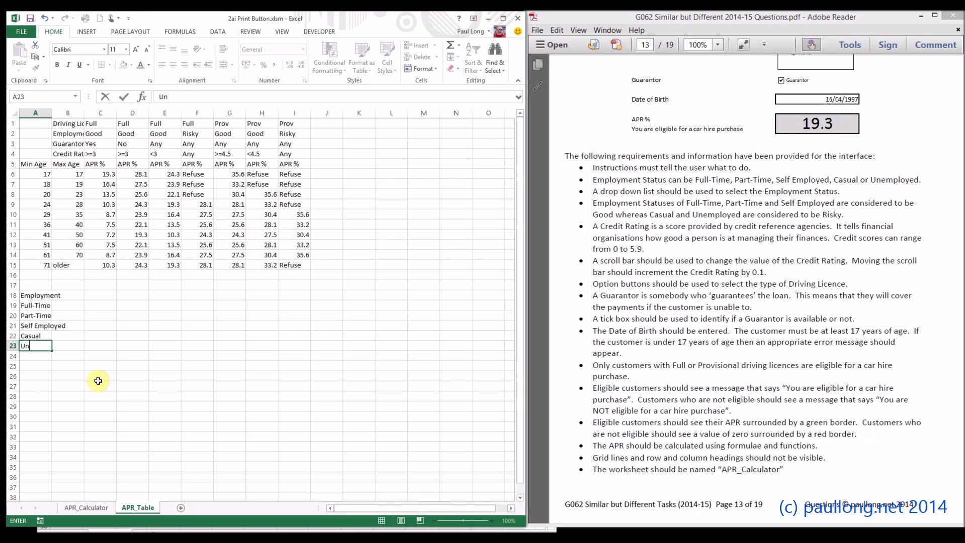
text(employed)
key(Tab)
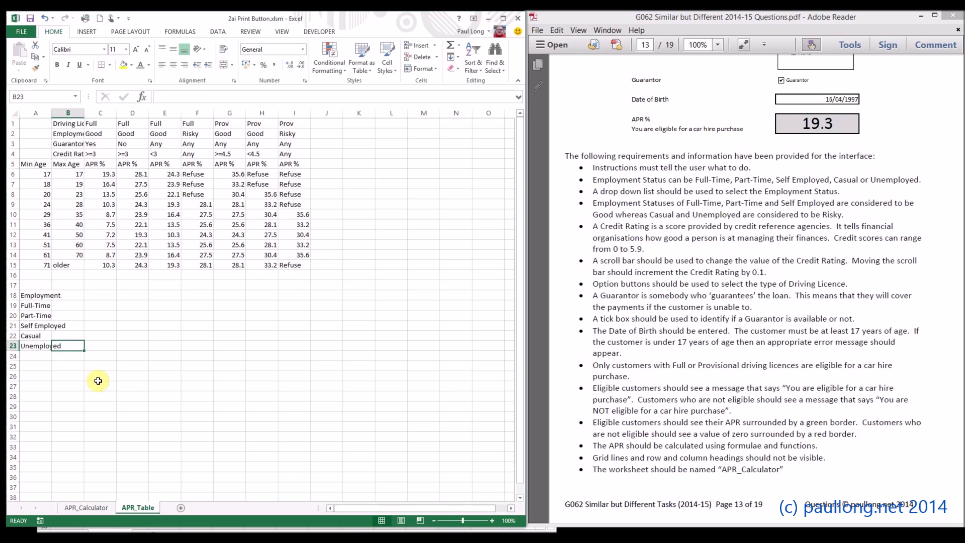
Rate Unemployed and Casual as Risky; Self Employed, Full-Time and Part-Time as Good
text(Risky)
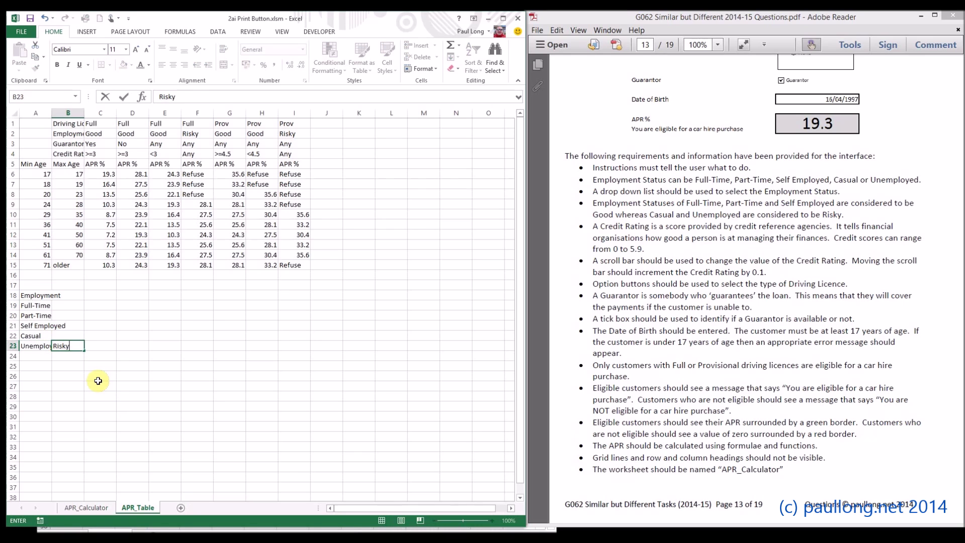
key(Up)
key(Up)
text(Go)
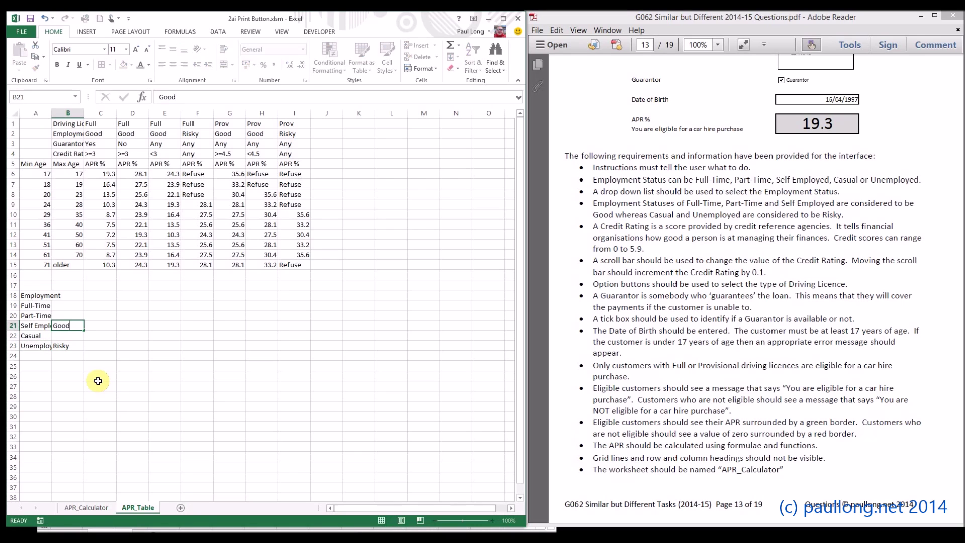
key(Return)
key(Down)
key(ctrl+c)
key(Up)
key(ctrl+v)
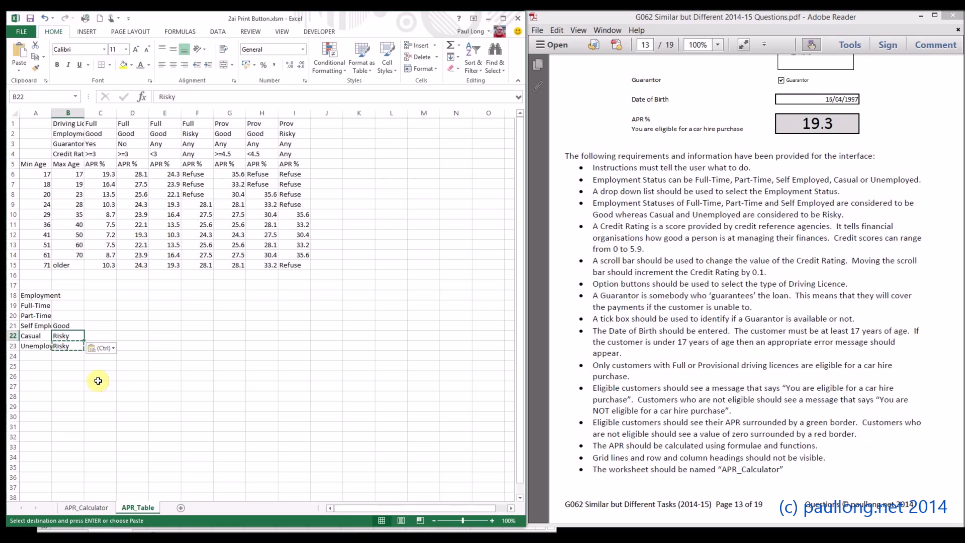
key(Up)
key(ctrl+c)
key(Up)
key(Up)
key(shift+Down)
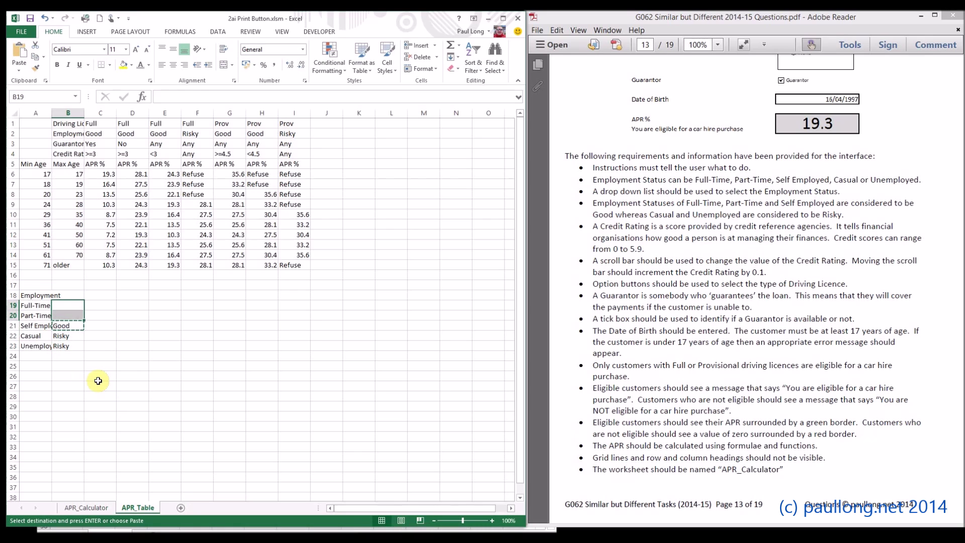
key(Return)
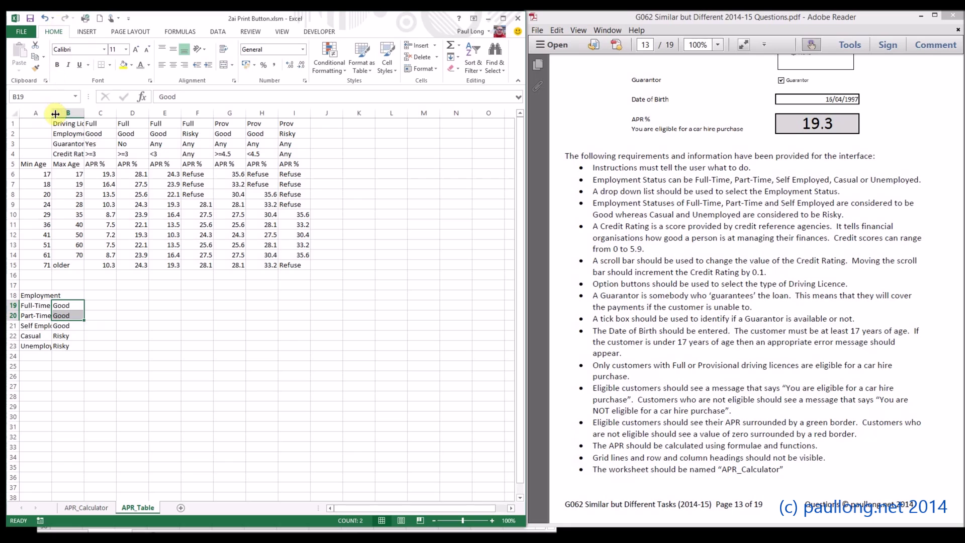
Widen column A and name the range A19:B23 EmploymentTable
drag(52, 113, 68, 112)
ctrl+scroll(168, 339, up, 3)
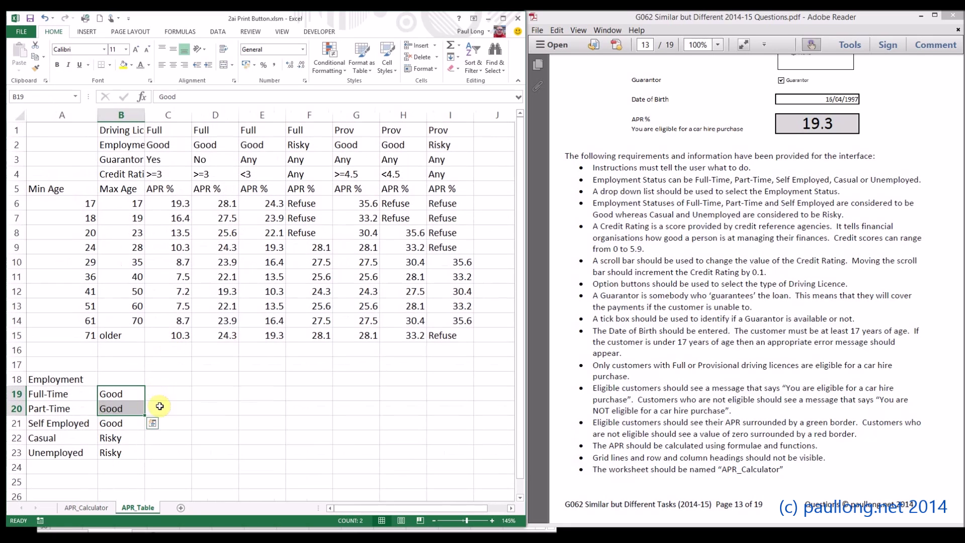
click(171, 385)
scroll(183, 397, down, 3)
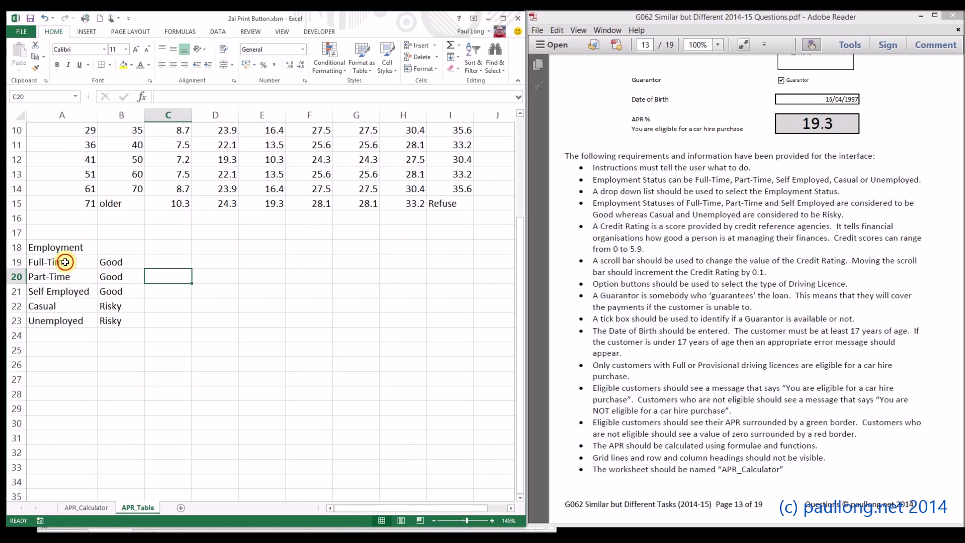
drag(65, 262, 129, 319)
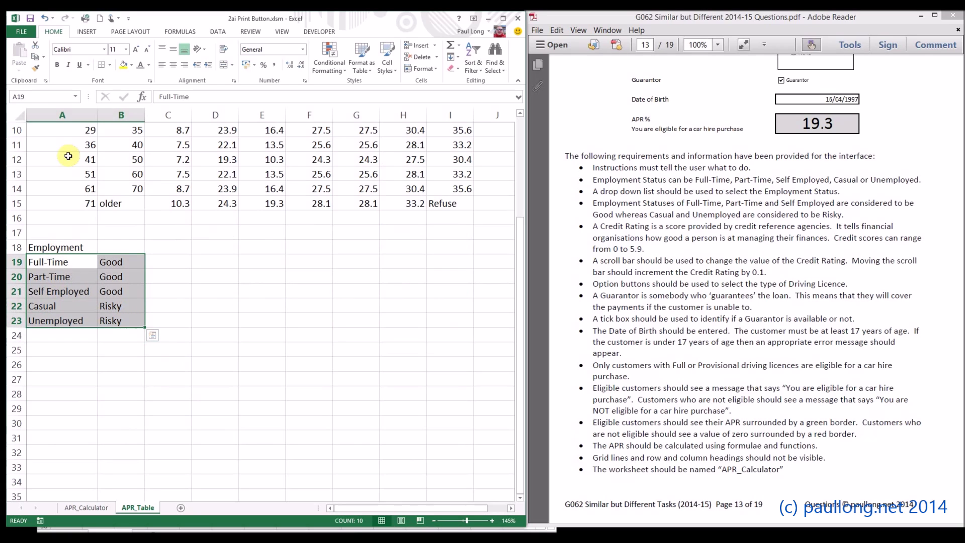
click(38, 98)
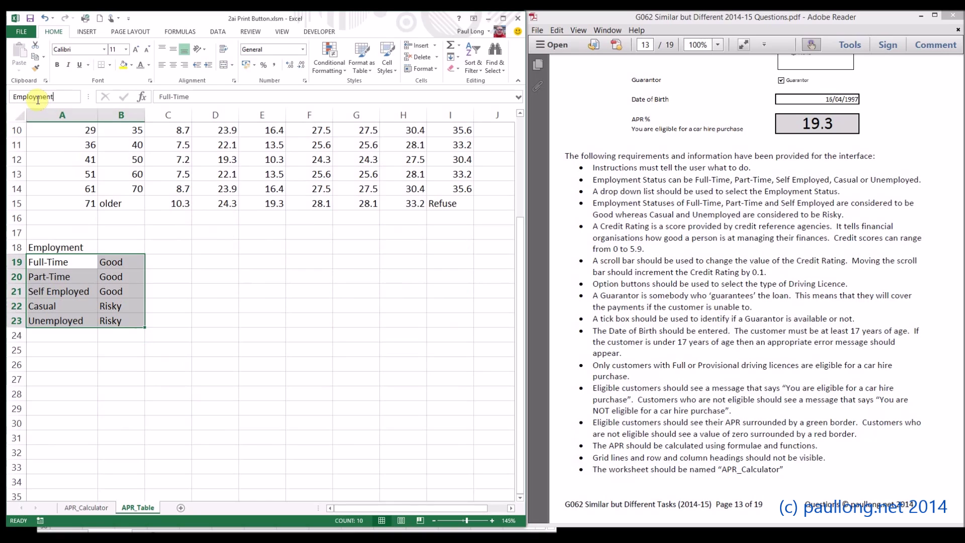
text(EmploymentTable)
Review the EmploymentTable's status names and its Good/Risky ratings column
click(44, 262)
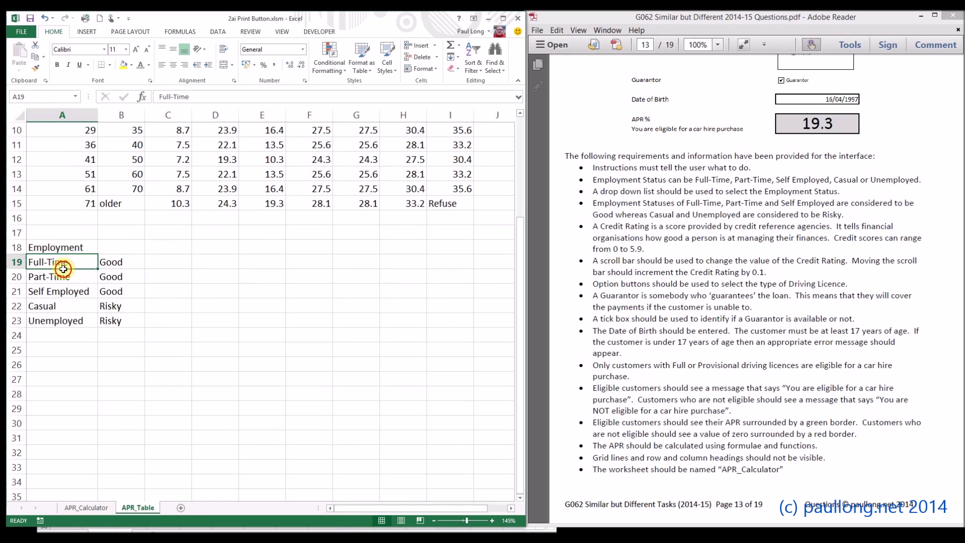
drag(63, 269, 60, 322)
click(125, 261)
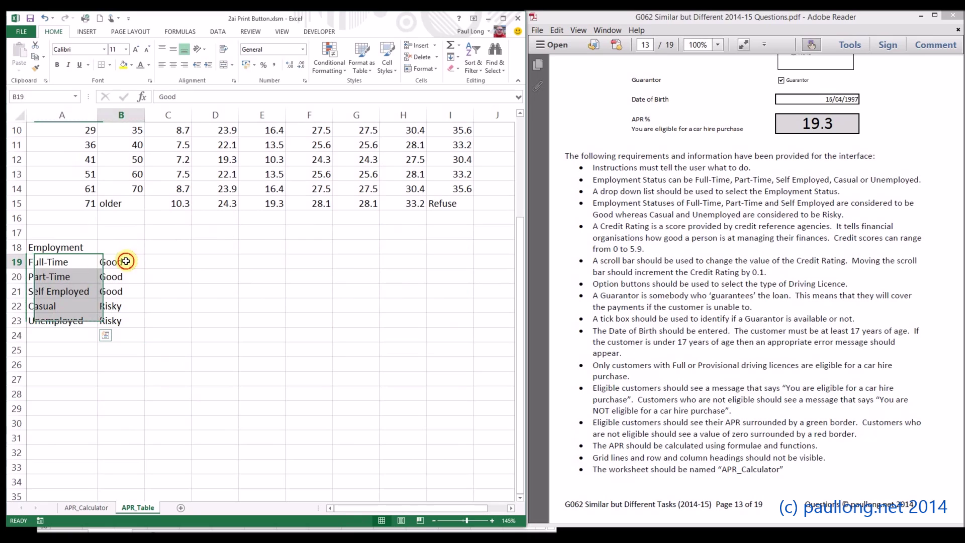
mouse_move(125, 260)
mouse_down()
mouse_move(118, 319)
mouse_move(117, 269)
mouse_up()
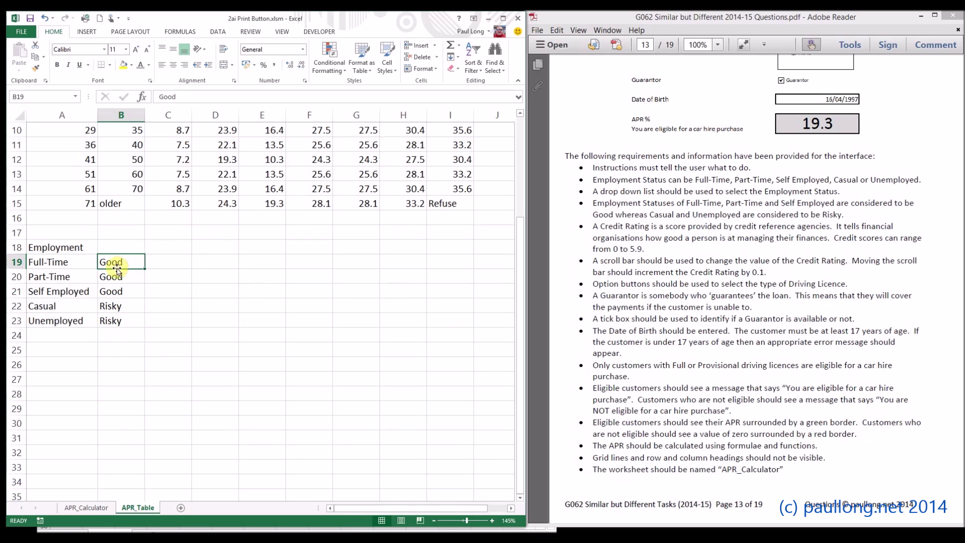
On APR_Calculator, change the font colour of cell E4 beside Employment Status
click(92, 509)
click(384, 173)
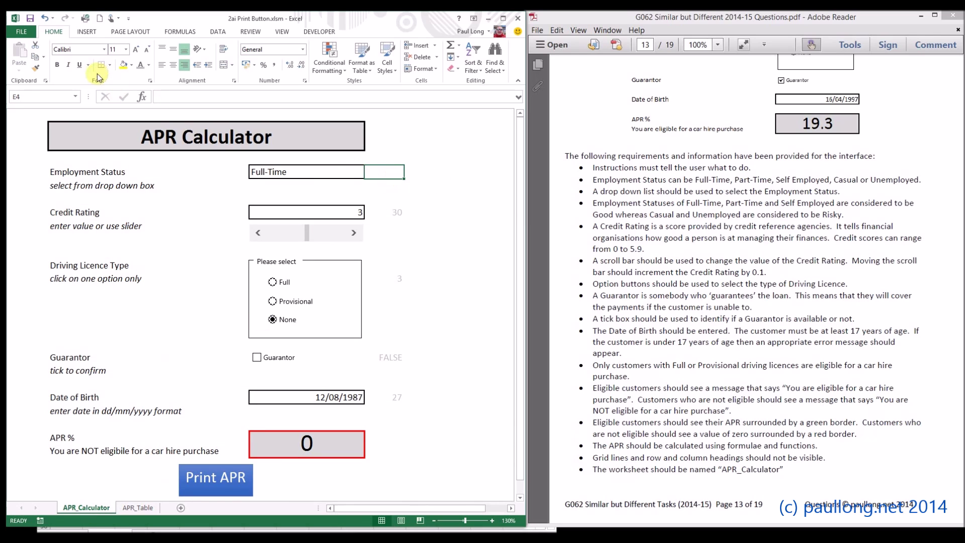
click(149, 68)
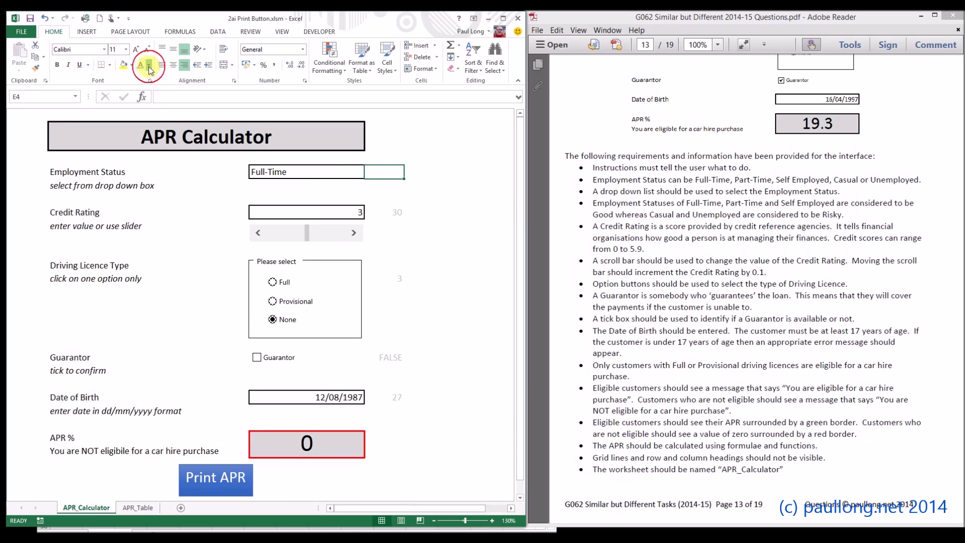
click(221, 115)
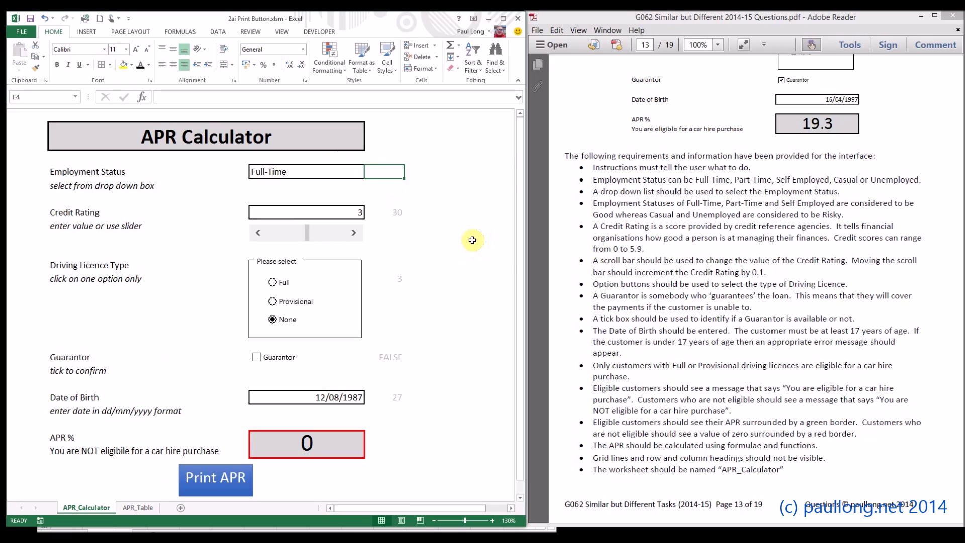
Start a VLOOKUP in E4 and open its Function Arguments via the function search
text(=V)
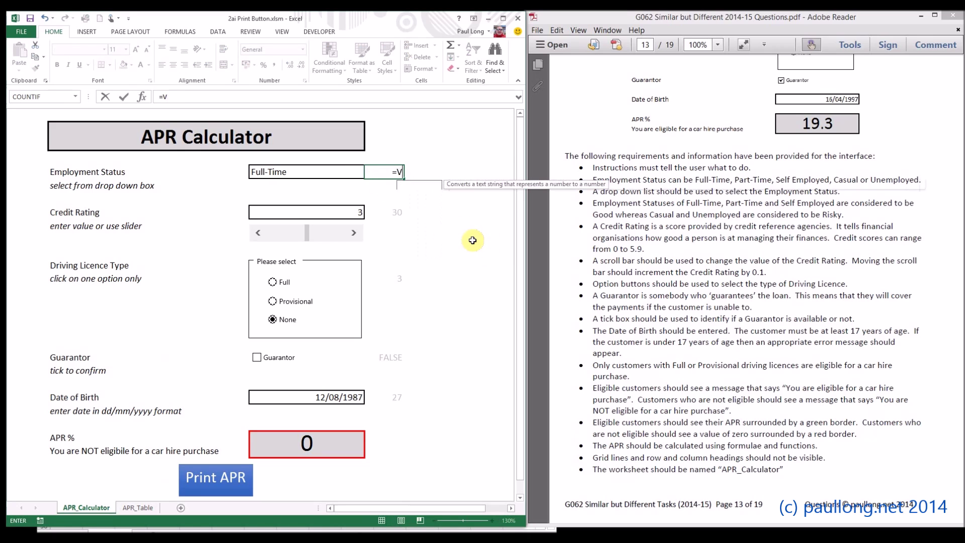
text(LOOKUP)
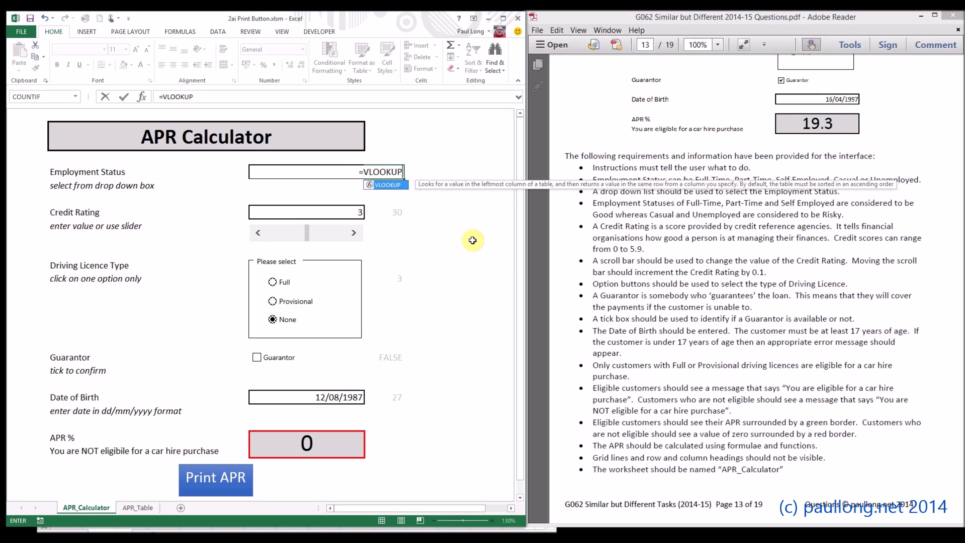
click(147, 97)
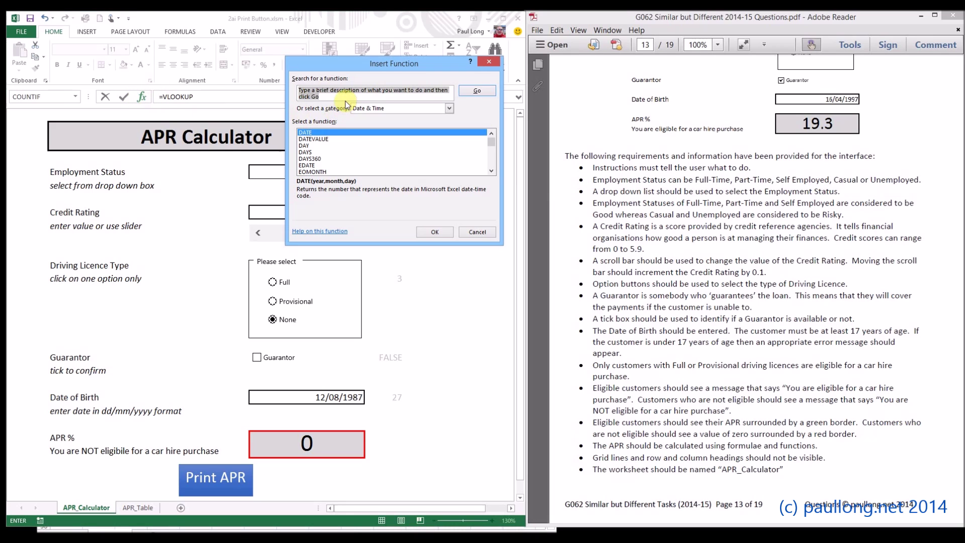
text(VLOOKUP)
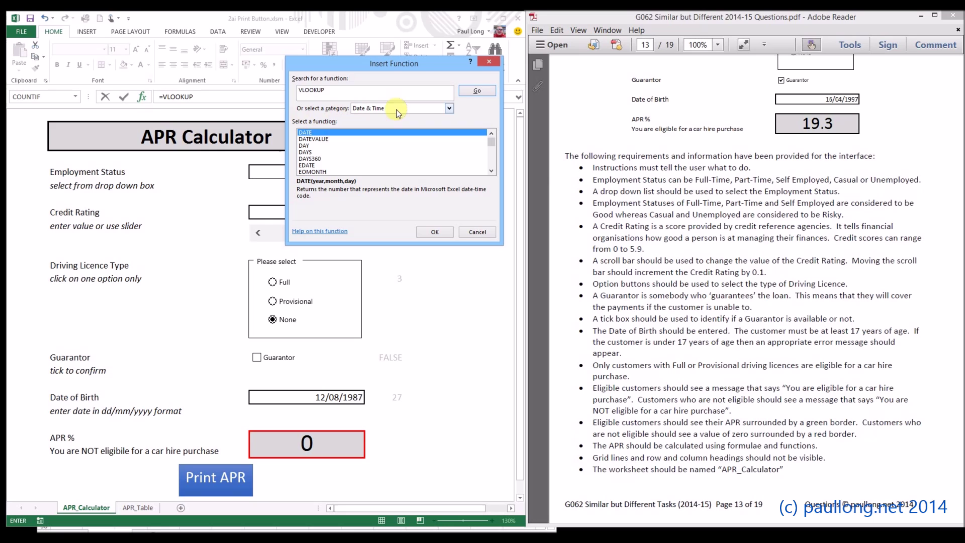
click(474, 91)
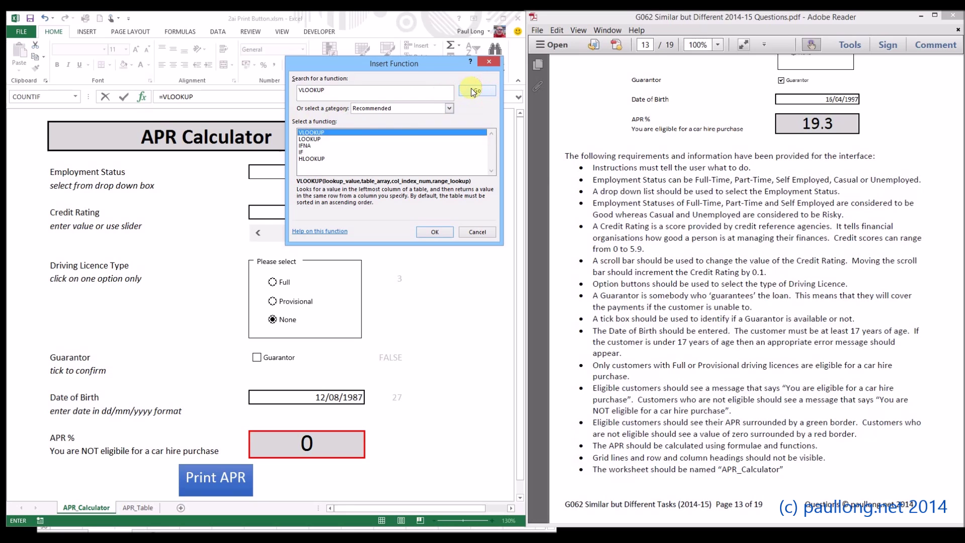
double_click(312, 133)
drag(350, 76, 302, 212)
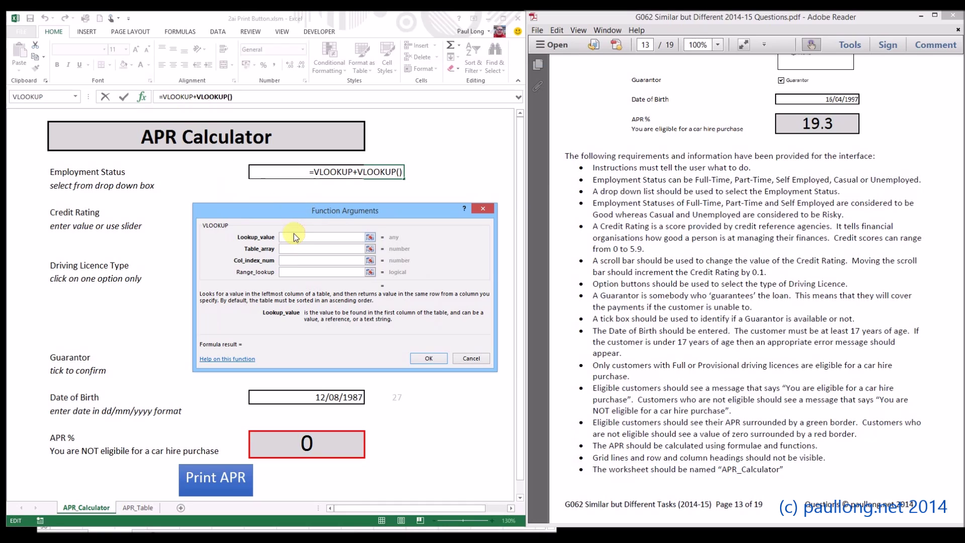
Set lookup value EmploymentStatus and table EmploymentTable, removing the stray =VLOOKUP+ text
text(e)
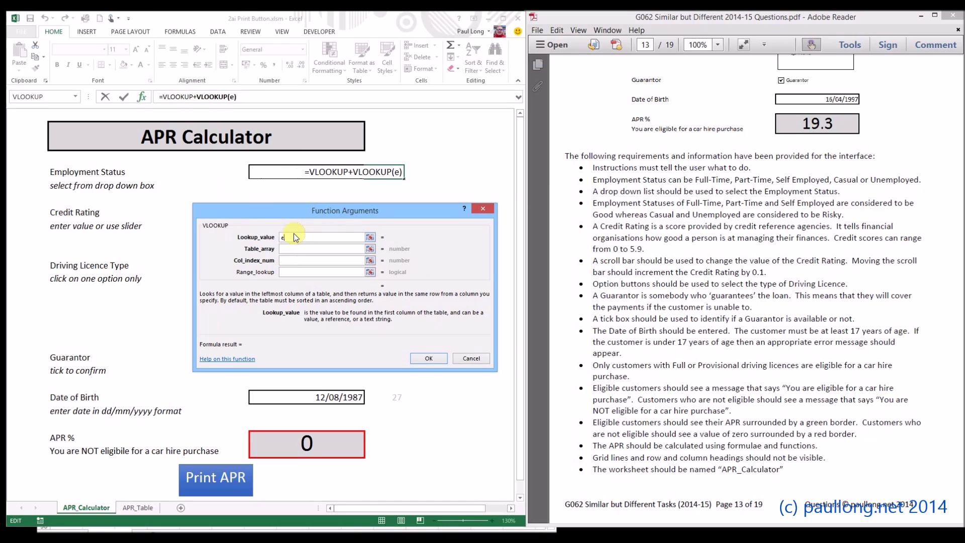
text(mployment)
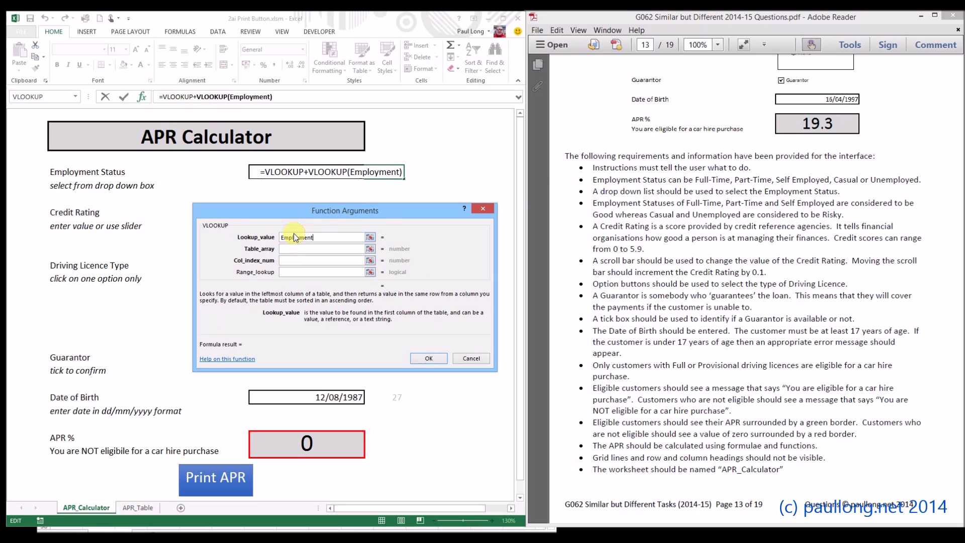
text(Status)
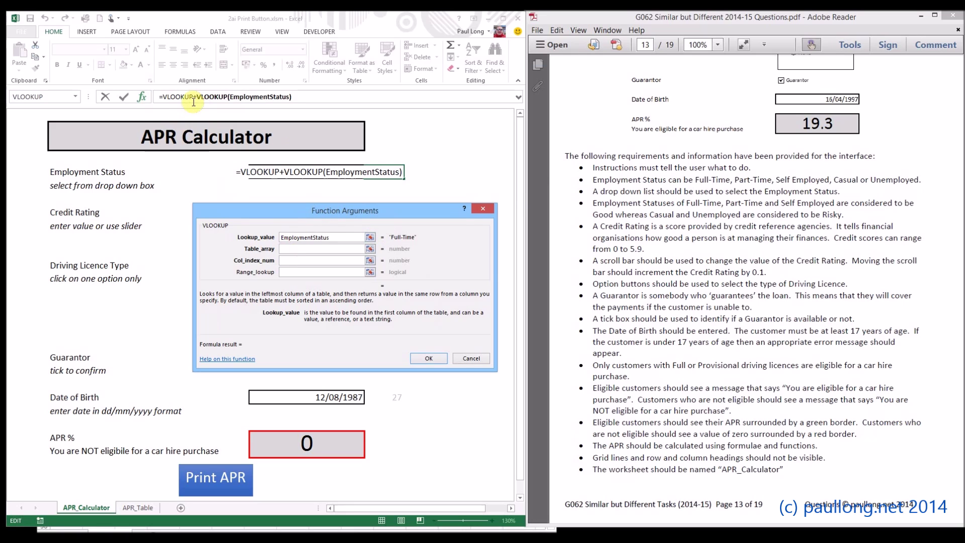
click(171, 96)
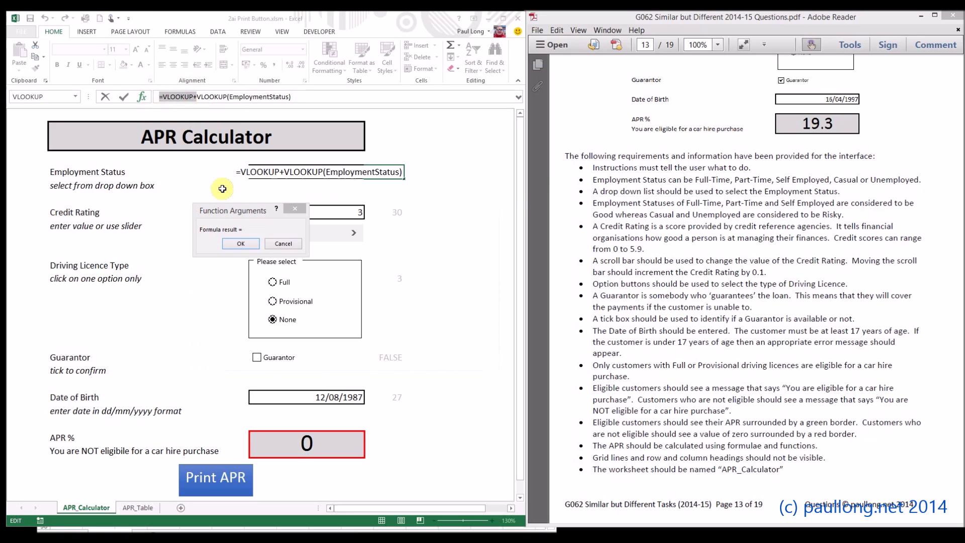
key(Delete)
text(=)
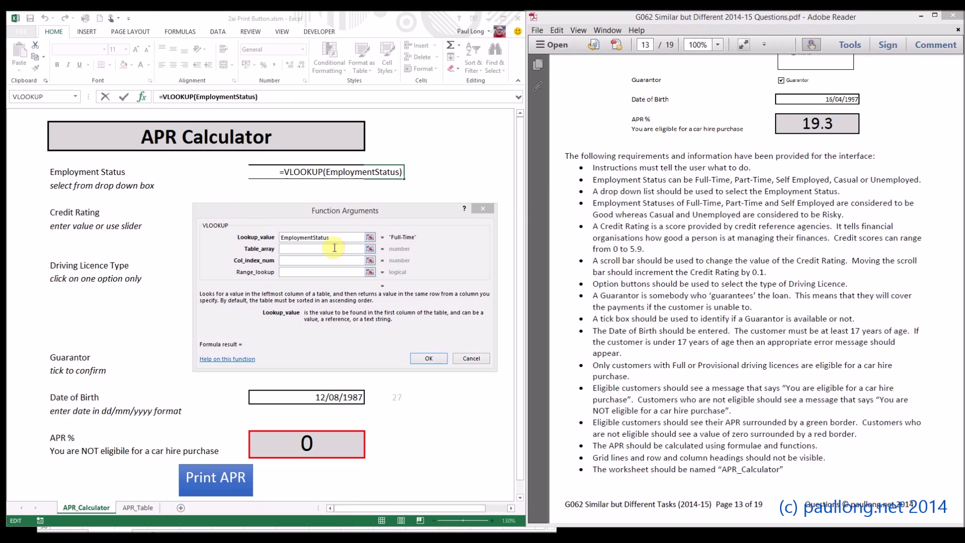
click(340, 248)
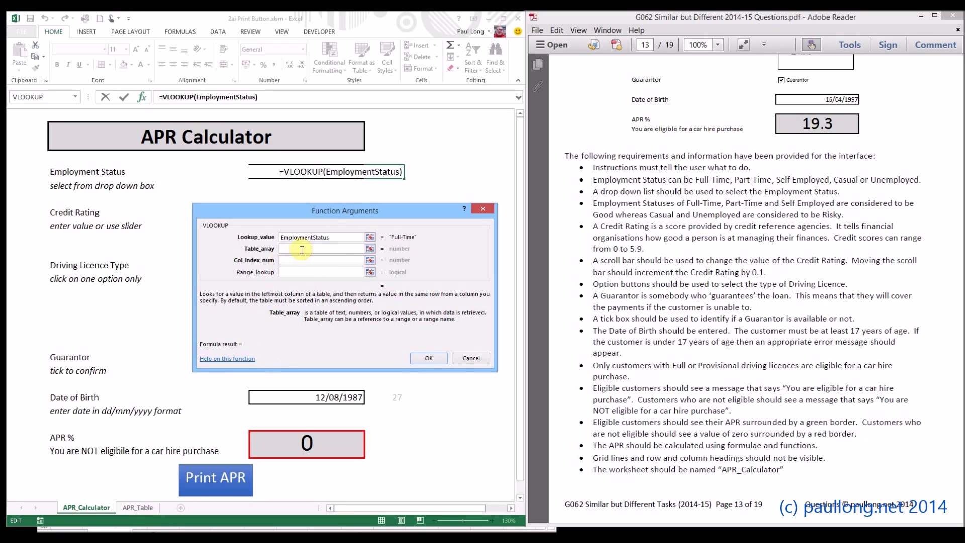
text(Empl)
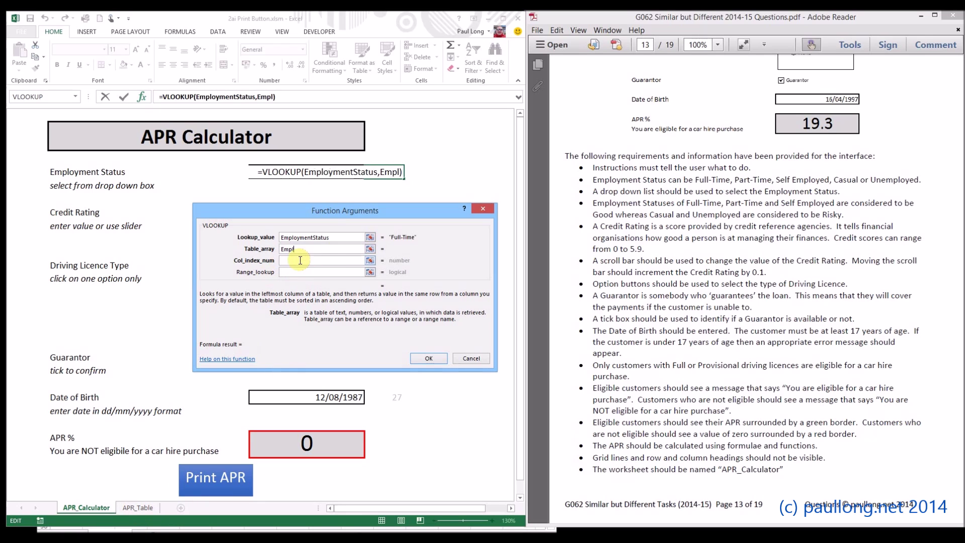
text(oymentTable)
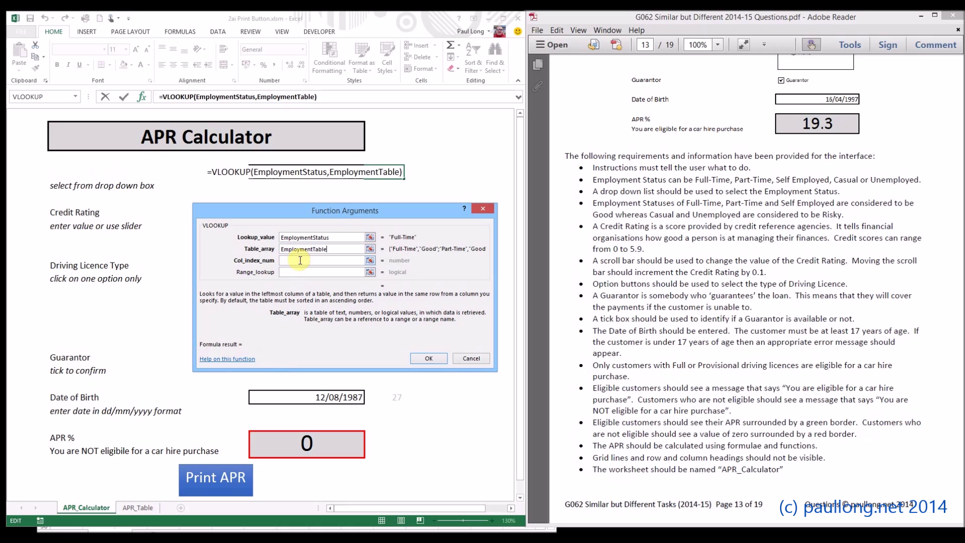
Set column index 2 and range lookup False, then finish the formula
click(300, 260)
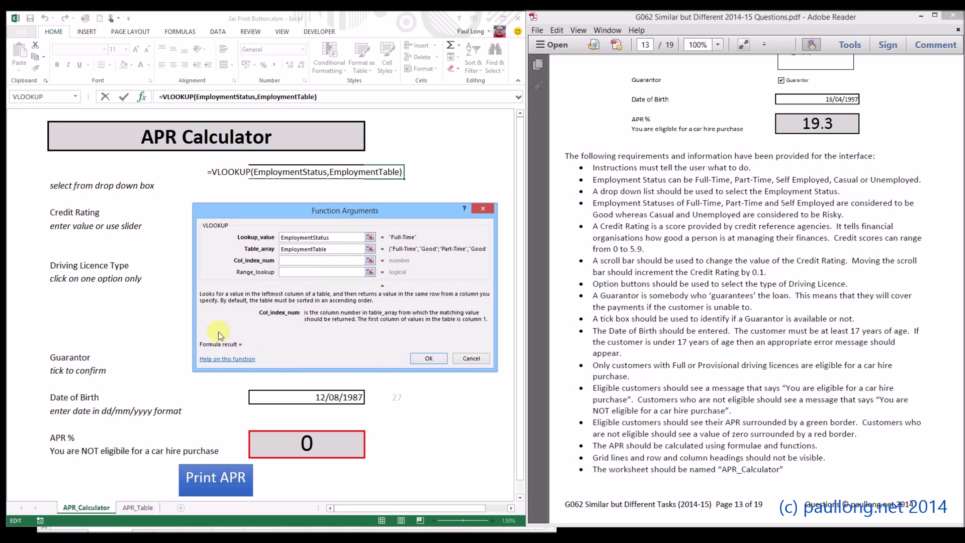
click(137, 508)
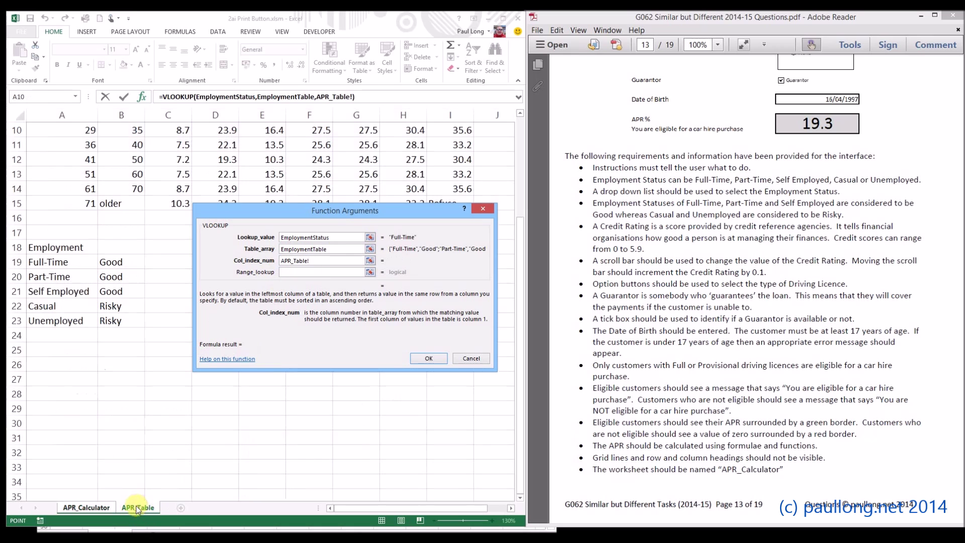
click(96, 516)
click(259, 262)
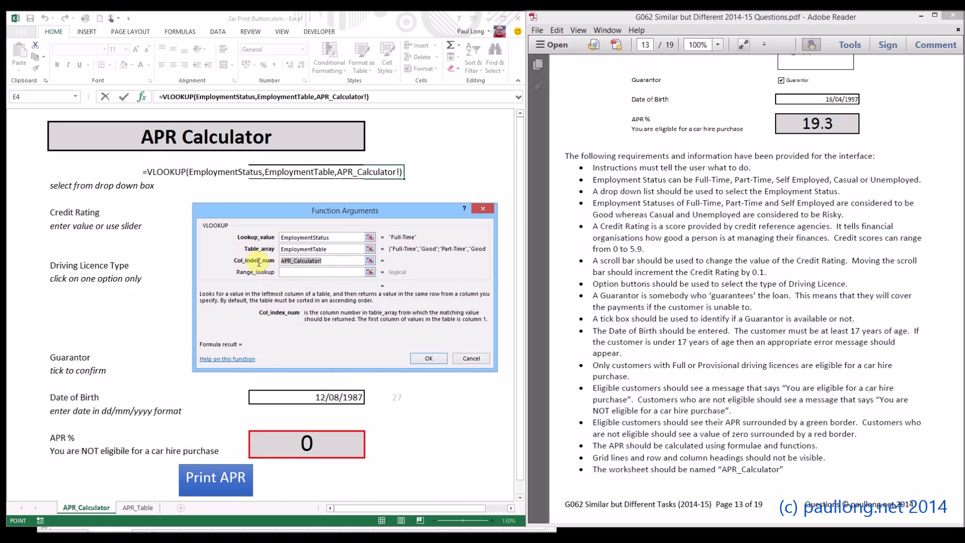
text(2)
click(297, 271)
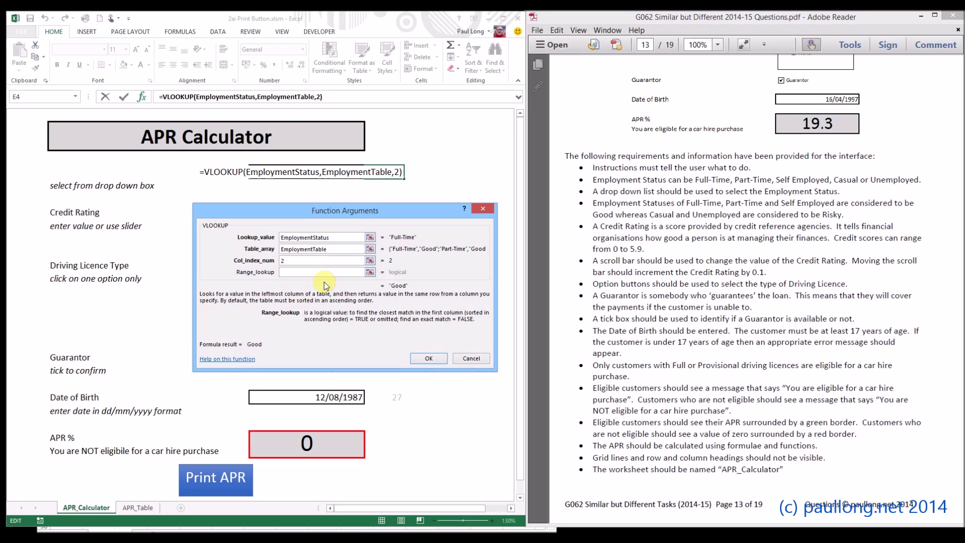
text(False)
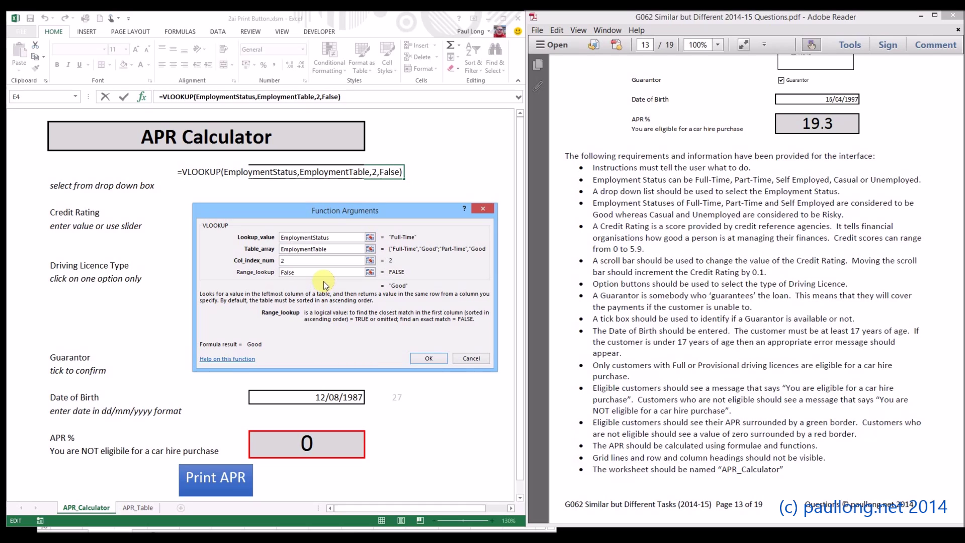
click(428, 358)
Test the lookup: Casual gives Risky, Self Employed gives Good, Full-Time back to Good
click(330, 173)
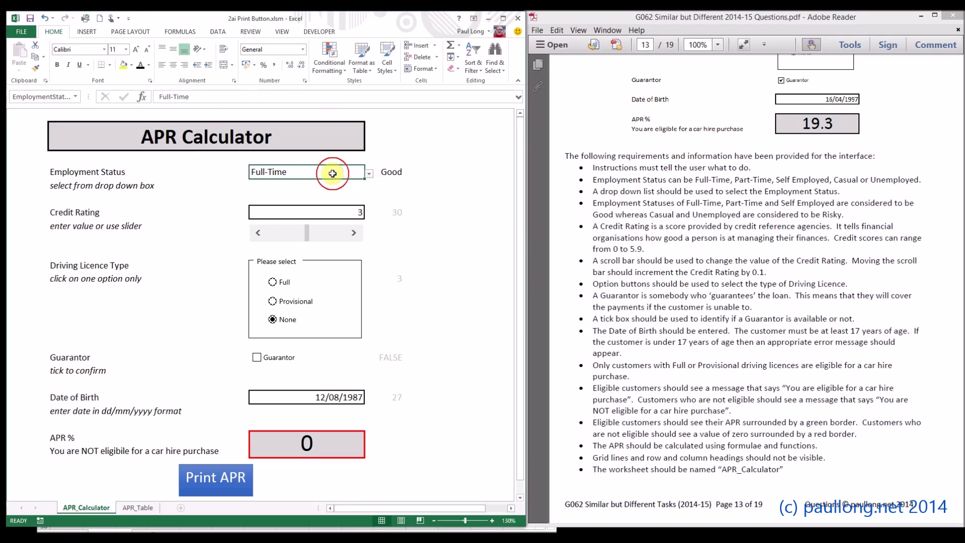
click(369, 173)
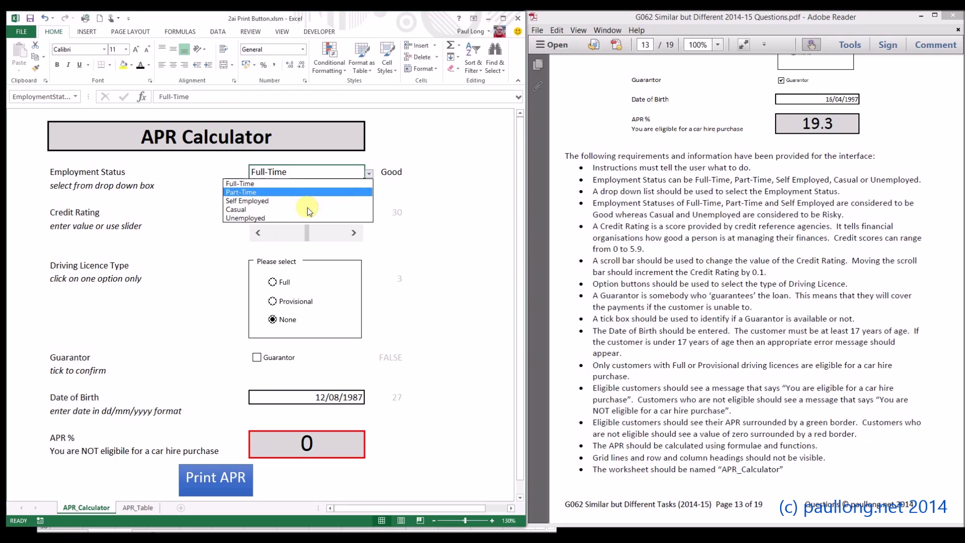
click(276, 211)
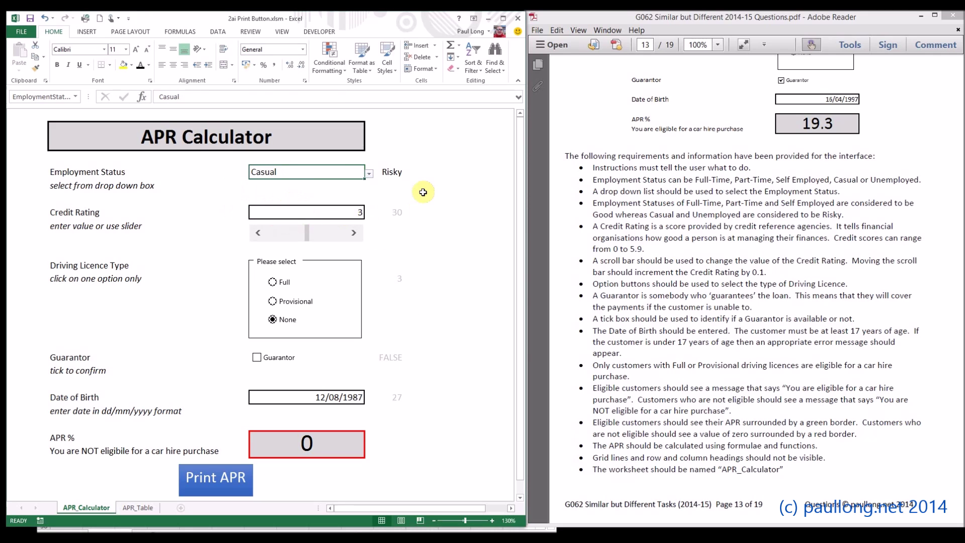
click(369, 173)
click(321, 200)
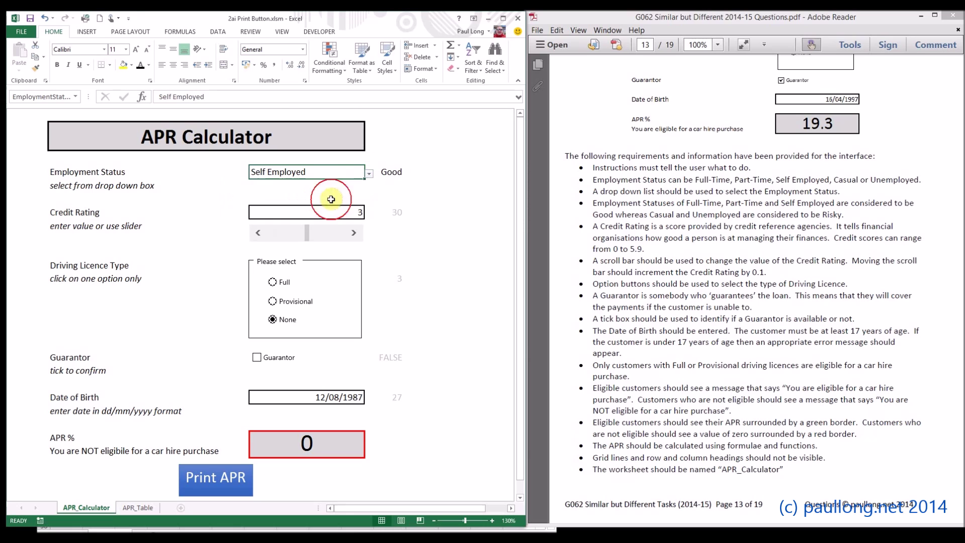
click(368, 174)
click(301, 181)
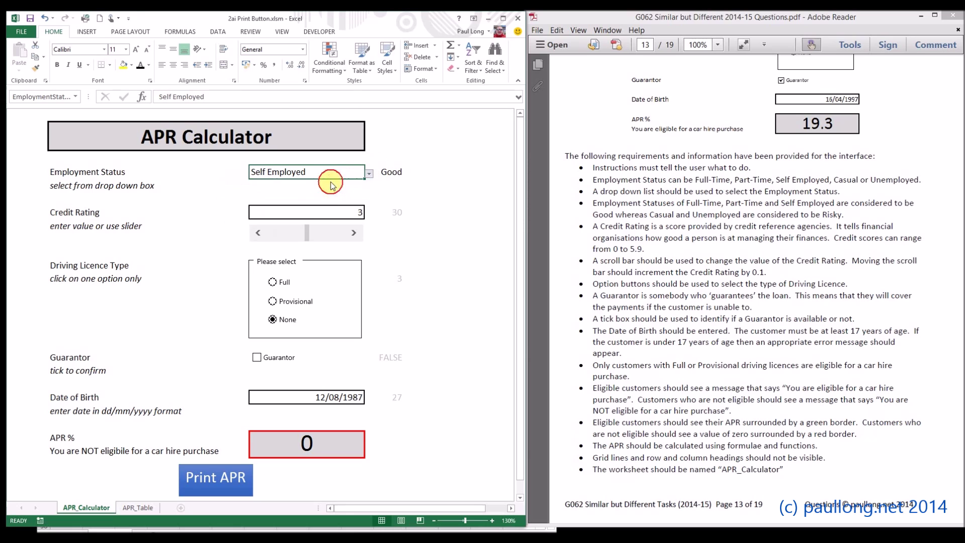
click(398, 174)
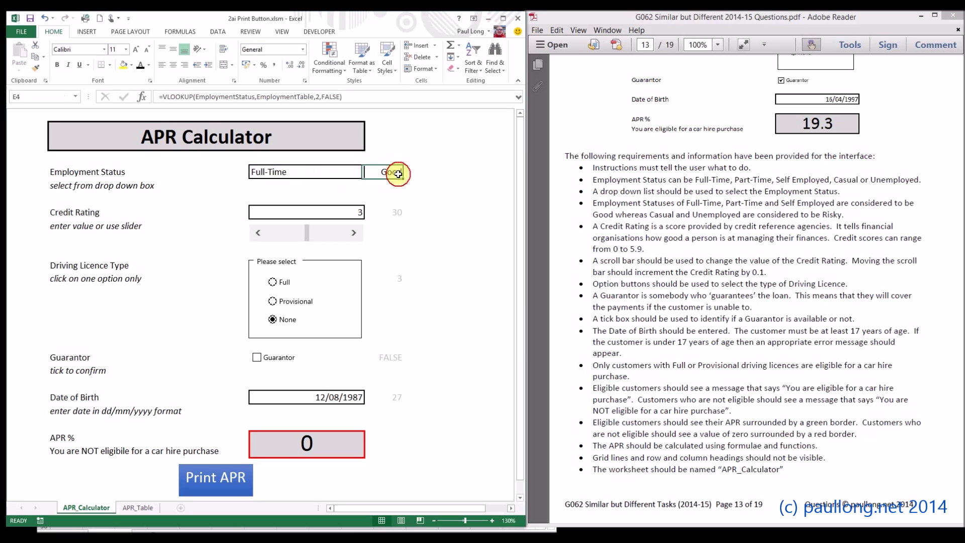
click(149, 65)
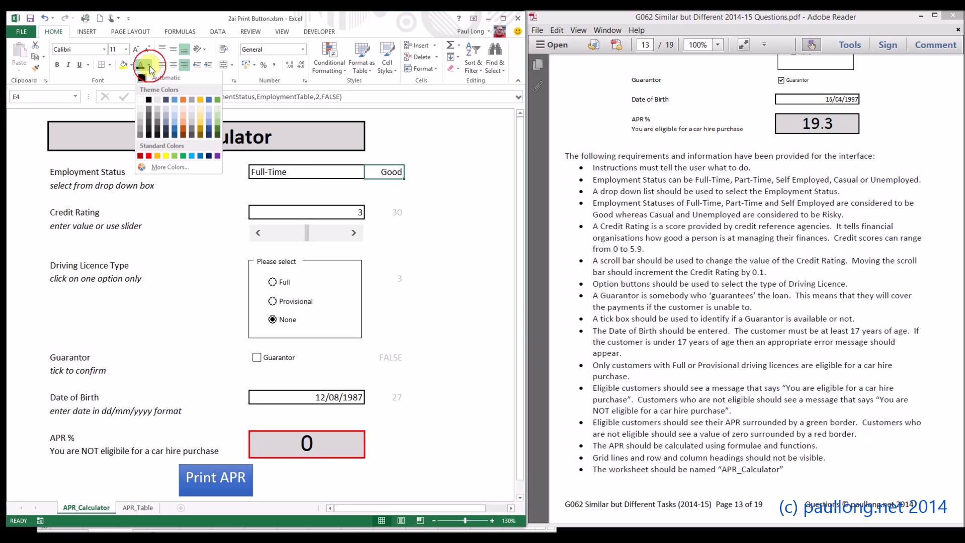
Make E4 light grey and name it EmploymentRisk; name the age cell E21 Age
click(141, 121)
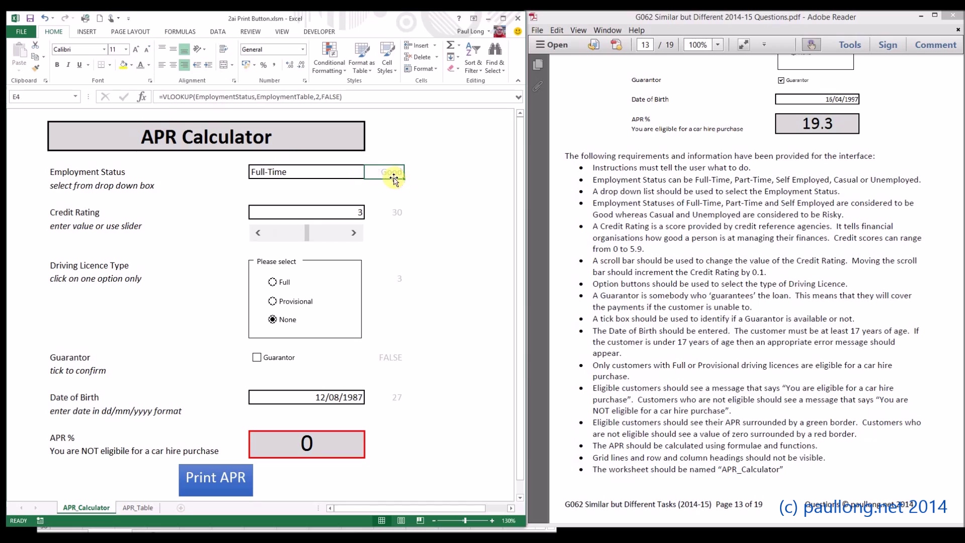
click(15, 97)
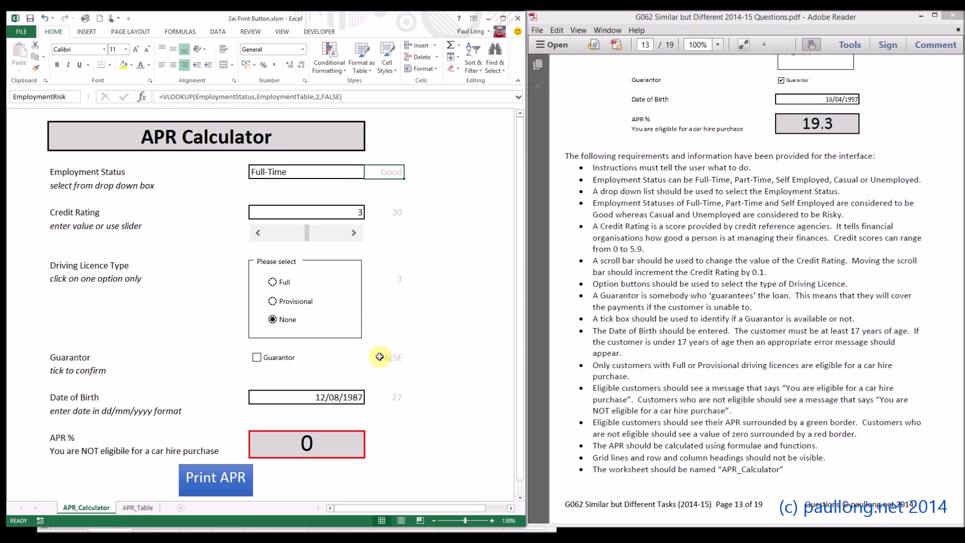
click(393, 397)
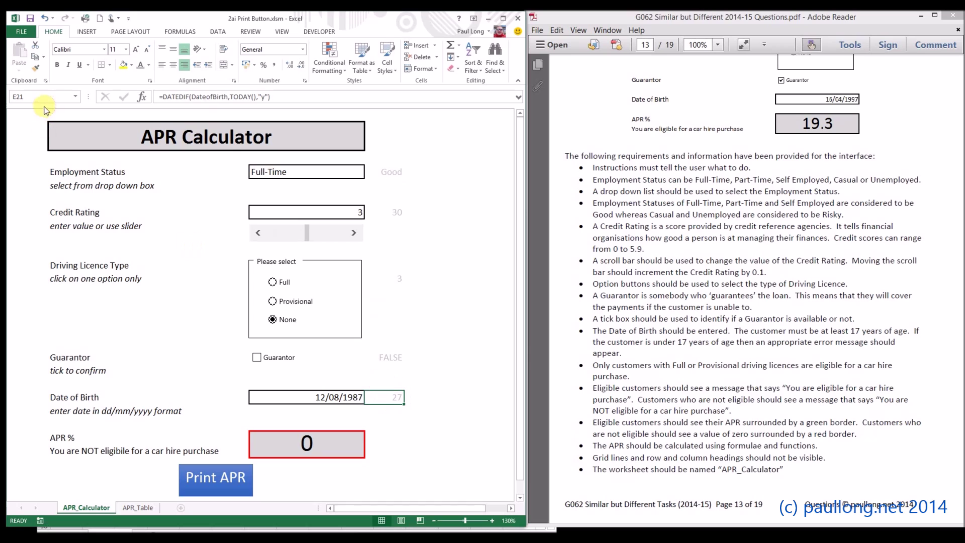
click(6, 99)
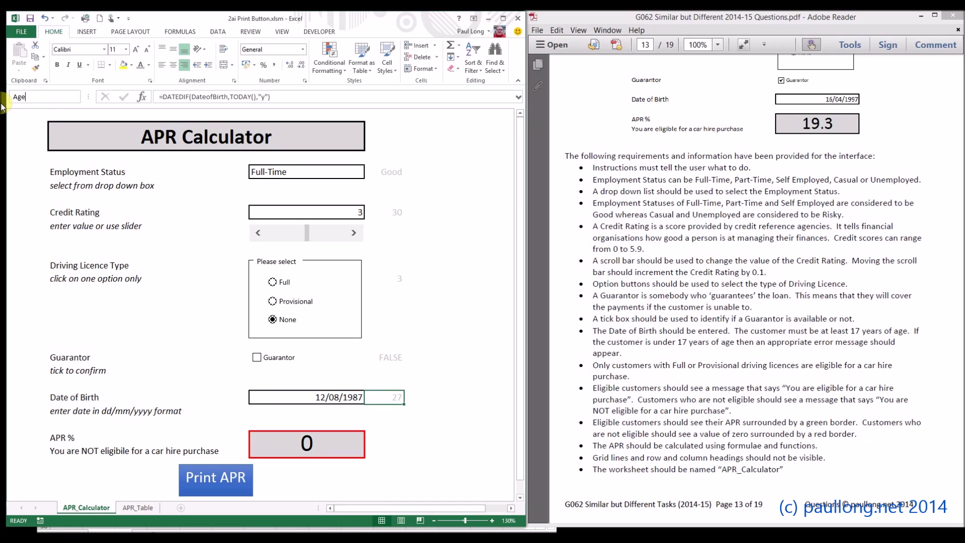
click(356, 310)
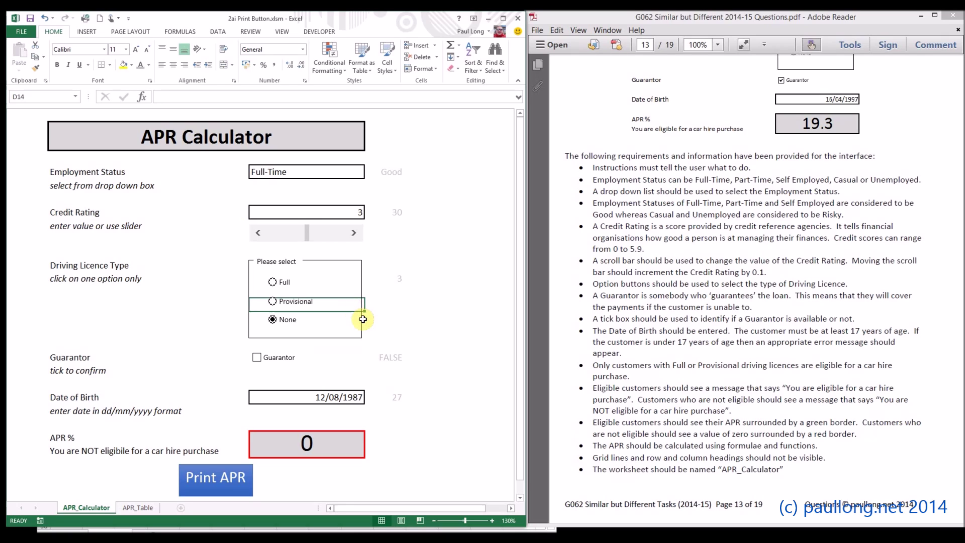
click(415, 301)
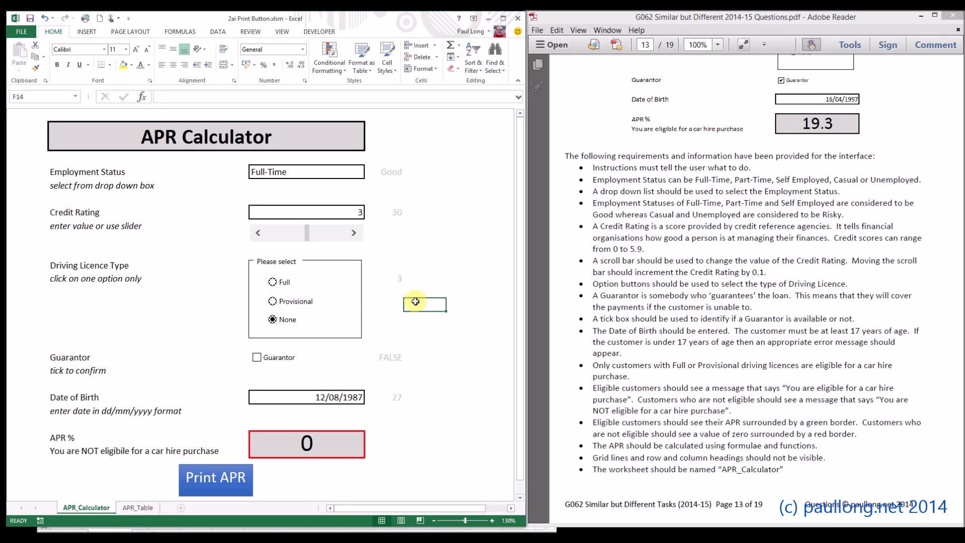